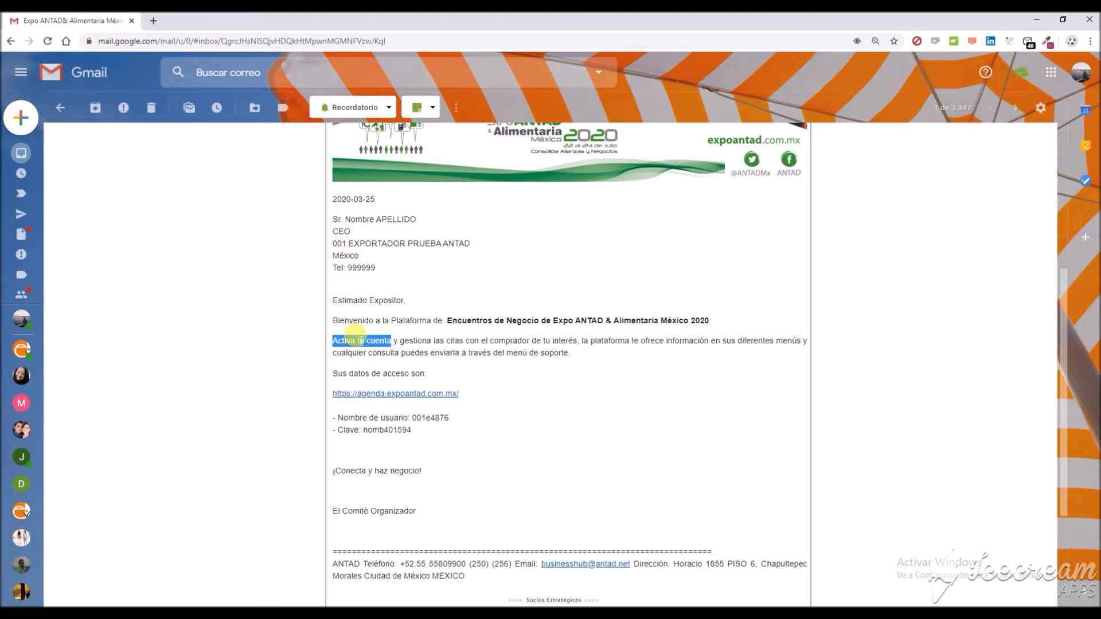
# Step: Open the agenda.expoantad.com.mx link from the email in a new tab and fill in the username given in the email
pyautogui.rightClick(432, 283)
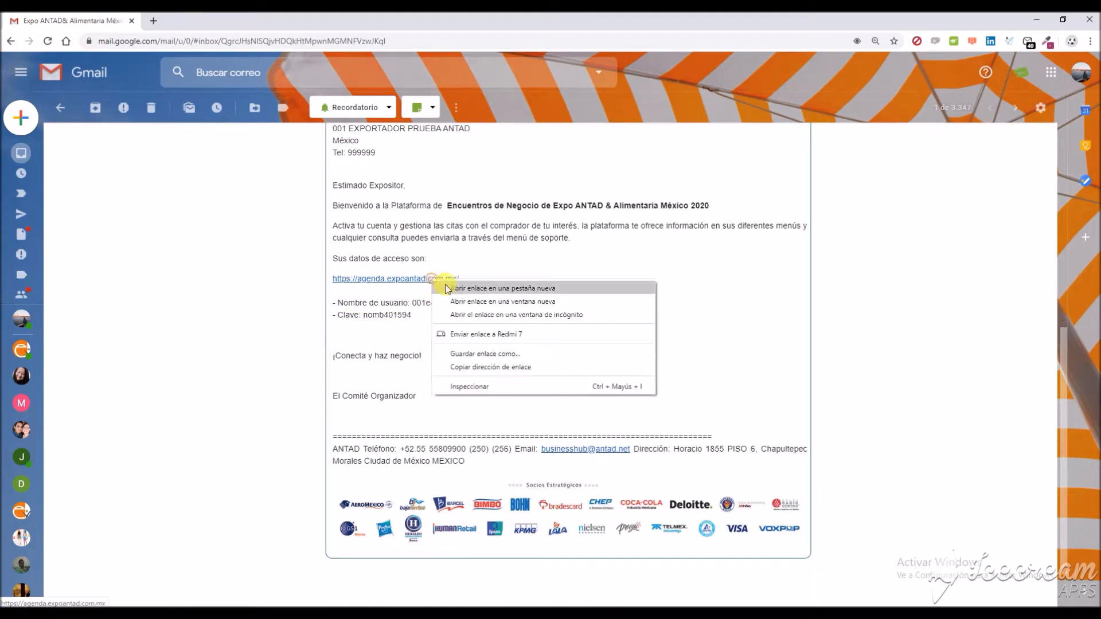
pyautogui.click(457, 285)
pyautogui.moveTo(411, 302); pyautogui.dragTo(447, 303)
pyautogui.rightClick(447, 302)
pyautogui.click(453, 313)
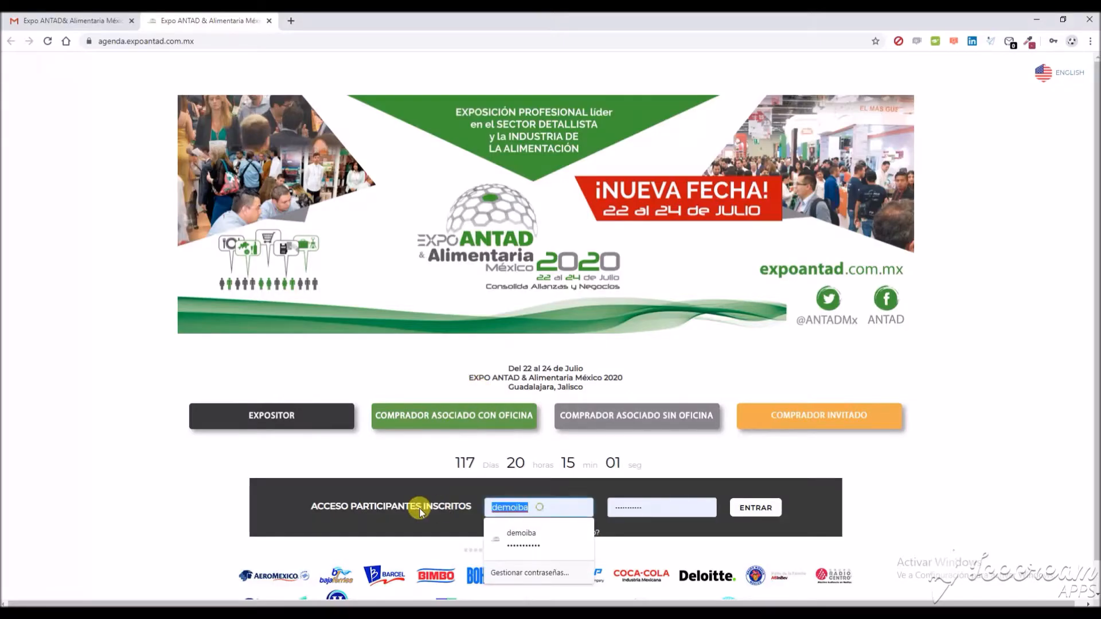
pyautogui.hotkey('ctrl', 'v')
# Step: Copy the access password from the email and enter it in the password field of the registered participants' login
pyautogui.click(106, 19)
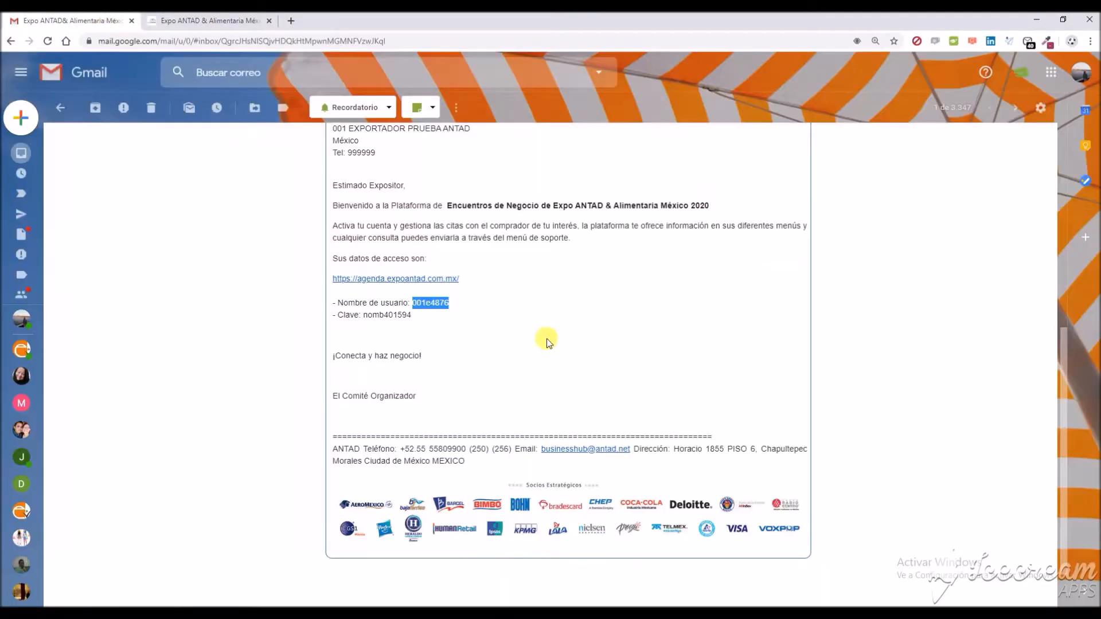
pyautogui.moveTo(363, 314); pyautogui.dragTo(411, 315)
pyautogui.rightClick(402, 317)
pyautogui.click(421, 326)
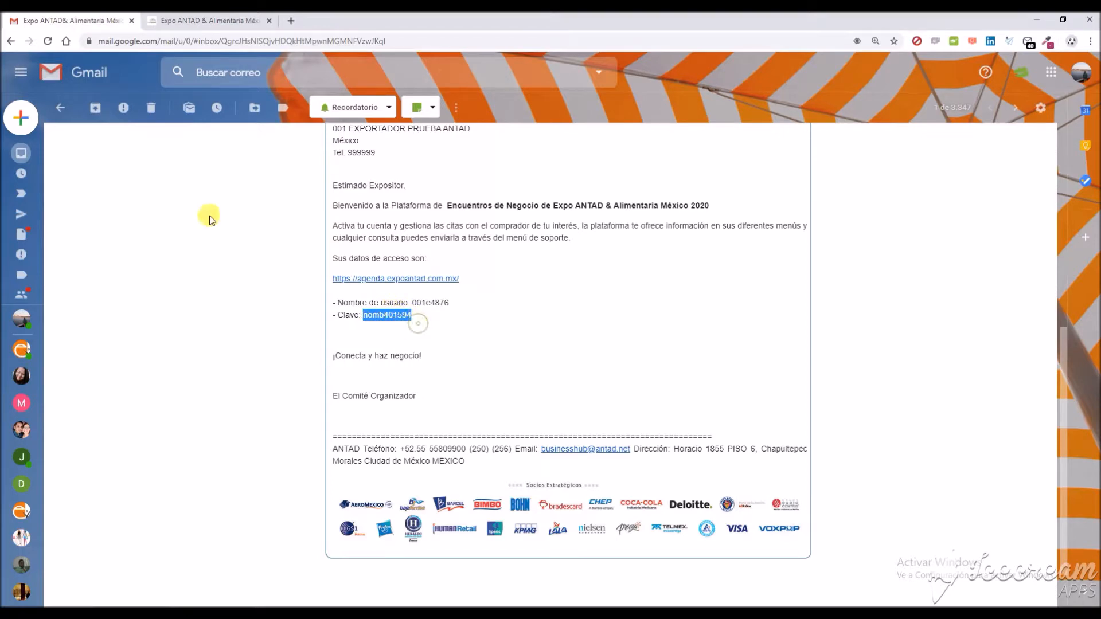
pyautogui.click(218, 20)
pyautogui.click(687, 507)
pyautogui.hotkey('ctrl', 'v')
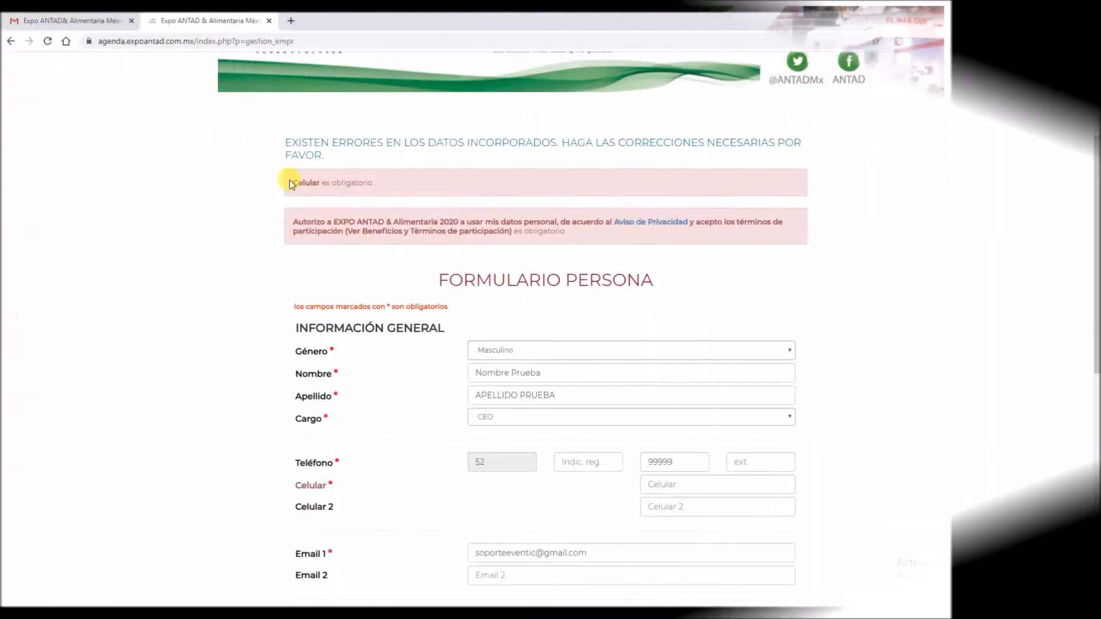
# Step: Check the reported form errors and fill in the person's telephone and mobile numbers
pyautogui.moveTo(290, 182); pyautogui.dragTo(330, 182)
pyautogui.moveTo(293, 221); pyautogui.dragTo(456, 222)
pyautogui.click(355, 242)
pyautogui.scroll(-3, 355, 242)
pyautogui.scroll(-1, 354, 243)
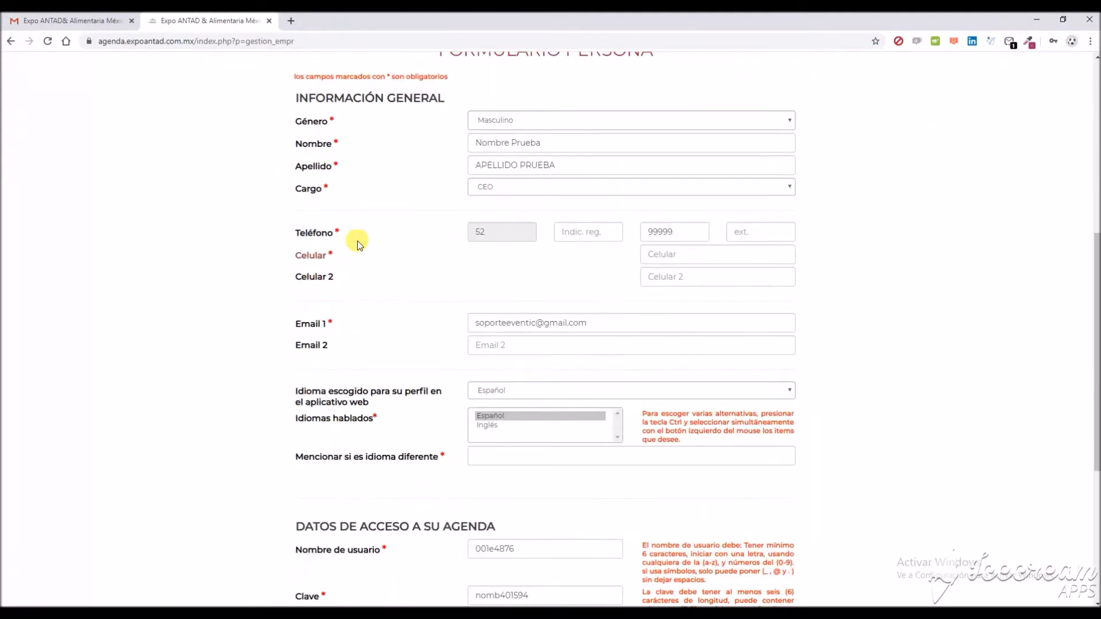
pyautogui.click(686, 230)
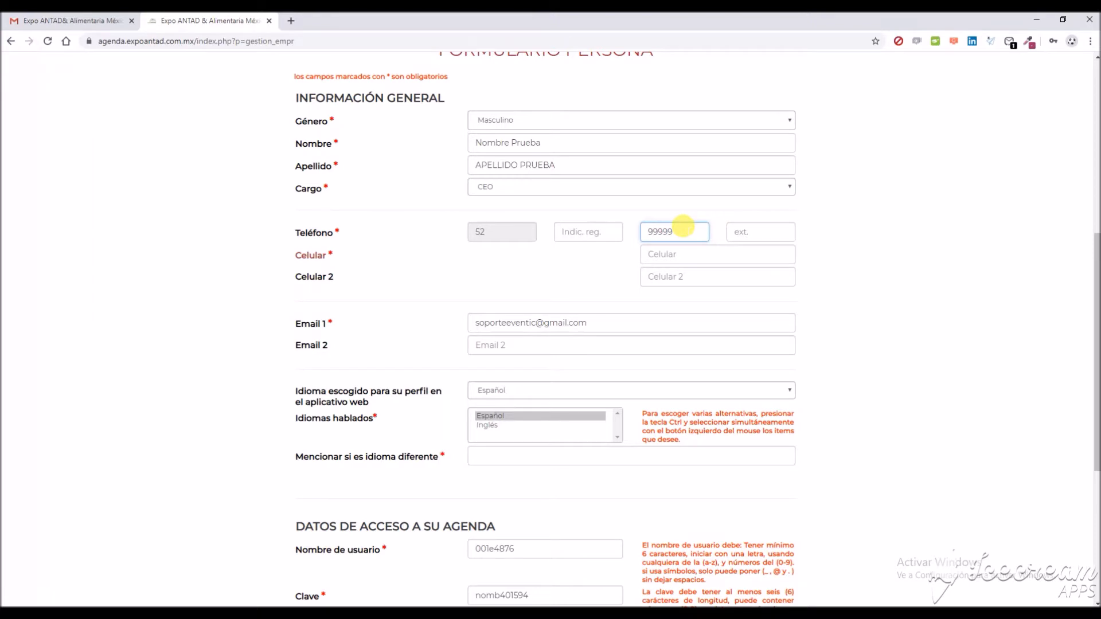
pyautogui.write('99')
pyautogui.click(683, 252)
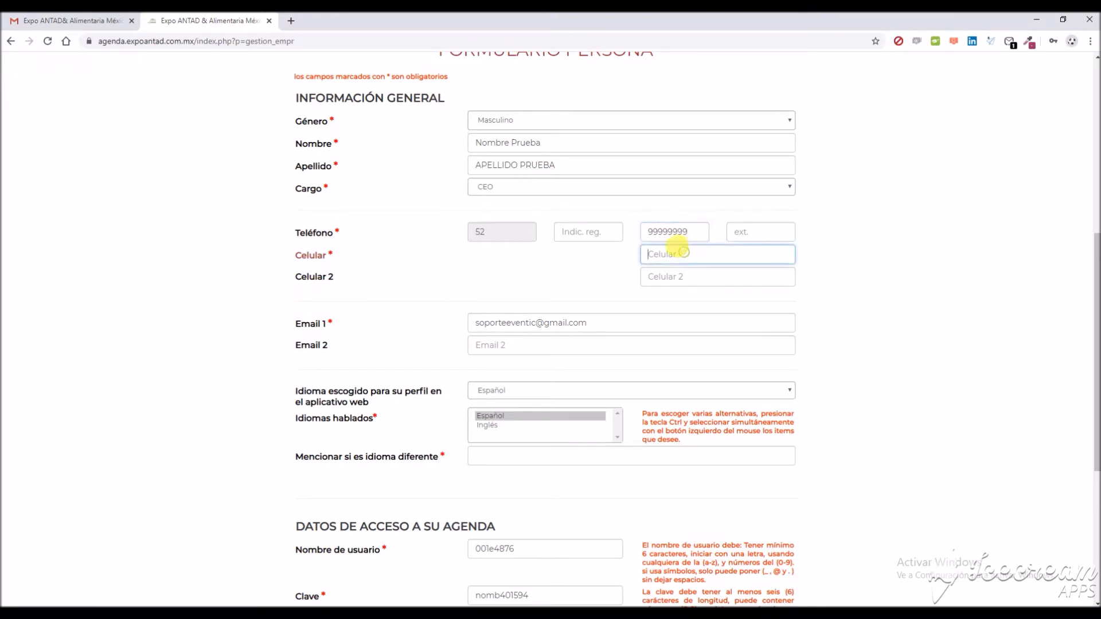
pyautogui.write('8888888')
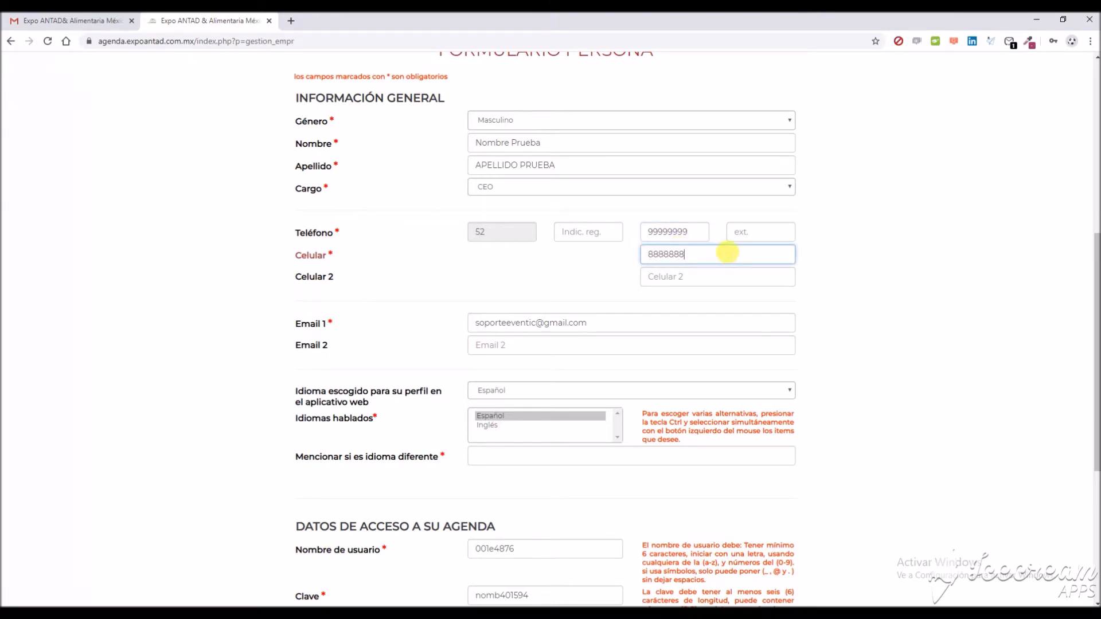
pyautogui.write('8')
pyautogui.click(863, 323)
# Step: Go through the username, password and repeat-password fields and accept the privacy notice and participation terms
pyautogui.scroll(-1, 863, 322)
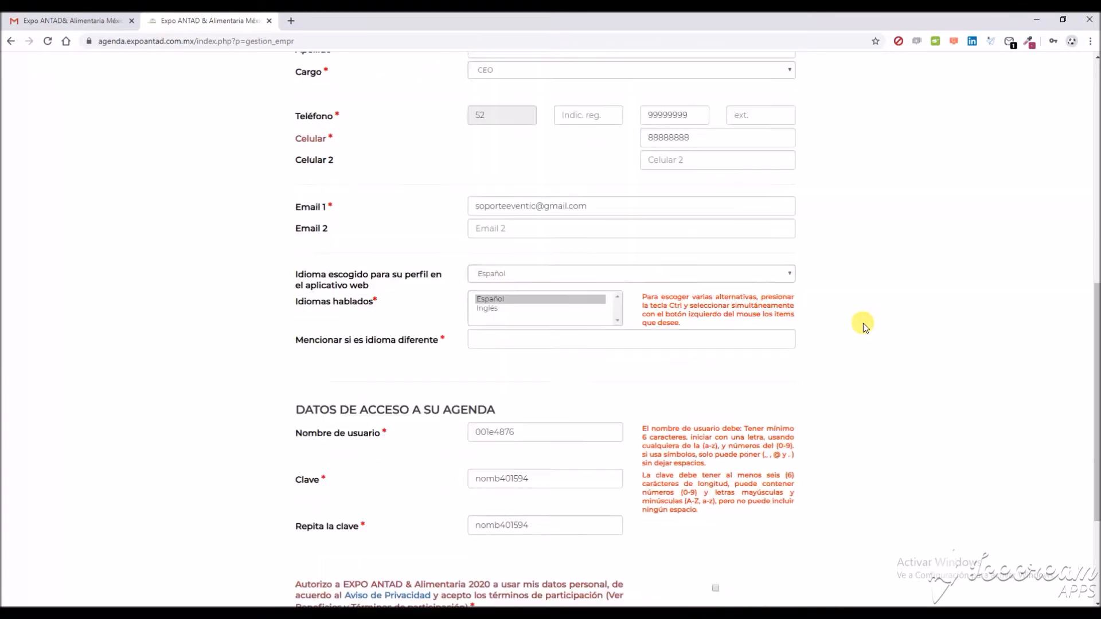
pyautogui.scroll(-3, 862, 322)
pyautogui.click(522, 317)
pyautogui.click(548, 366)
pyautogui.click(542, 409)
pyautogui.click(715, 474)
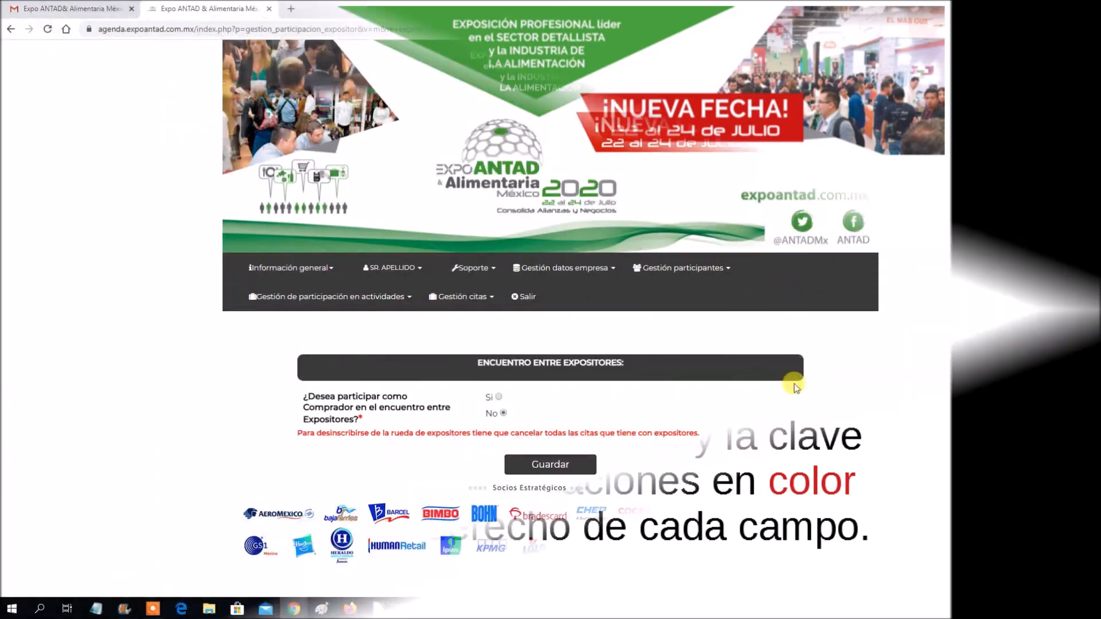
# Step: Join the exhibitor encounter as a buyer demanding Aceites, Alimentos Deshidratados, Alimentos en Polvo, Azúcar y Endulzantes and Bases Culinarias, and save
pyautogui.click(499, 397)
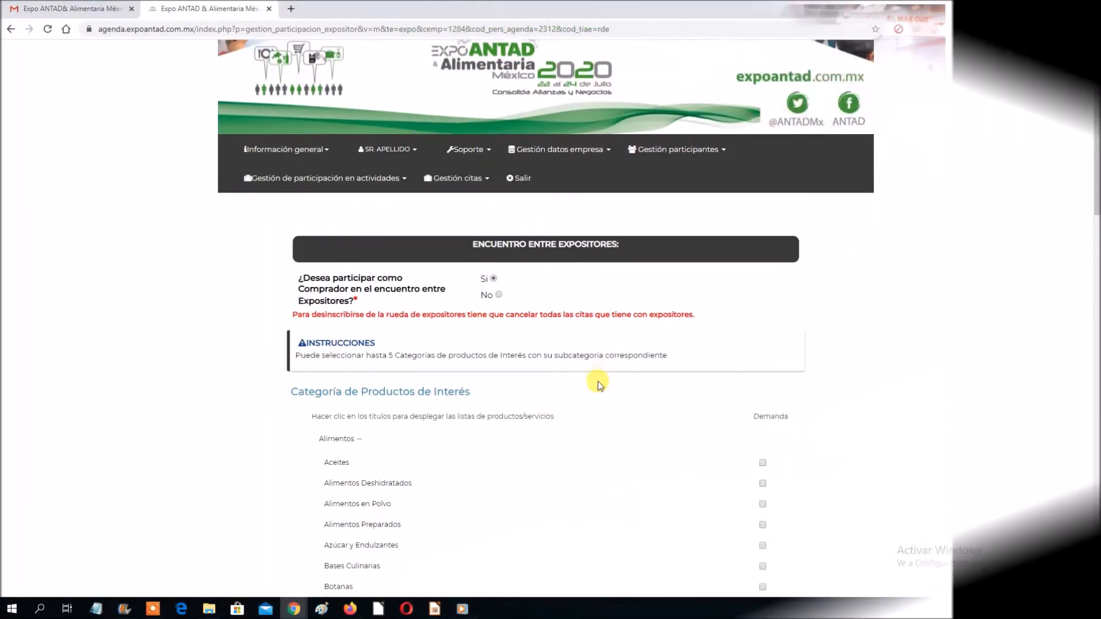
pyautogui.scroll(-2, 593, 382)
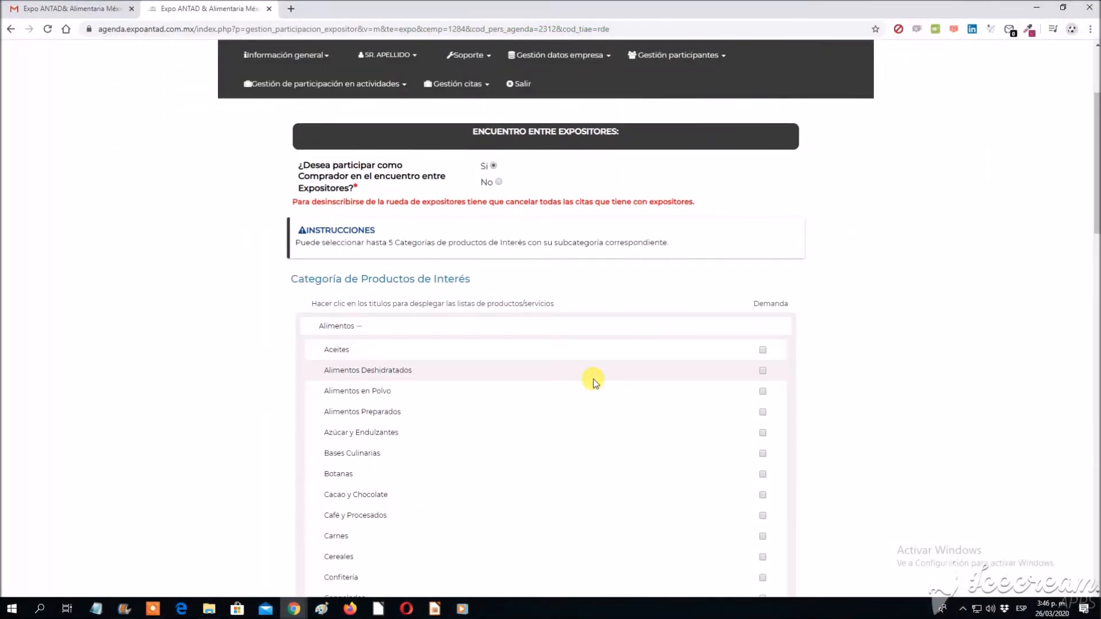
pyautogui.click(763, 351)
pyautogui.click(762, 371)
pyautogui.click(763, 392)
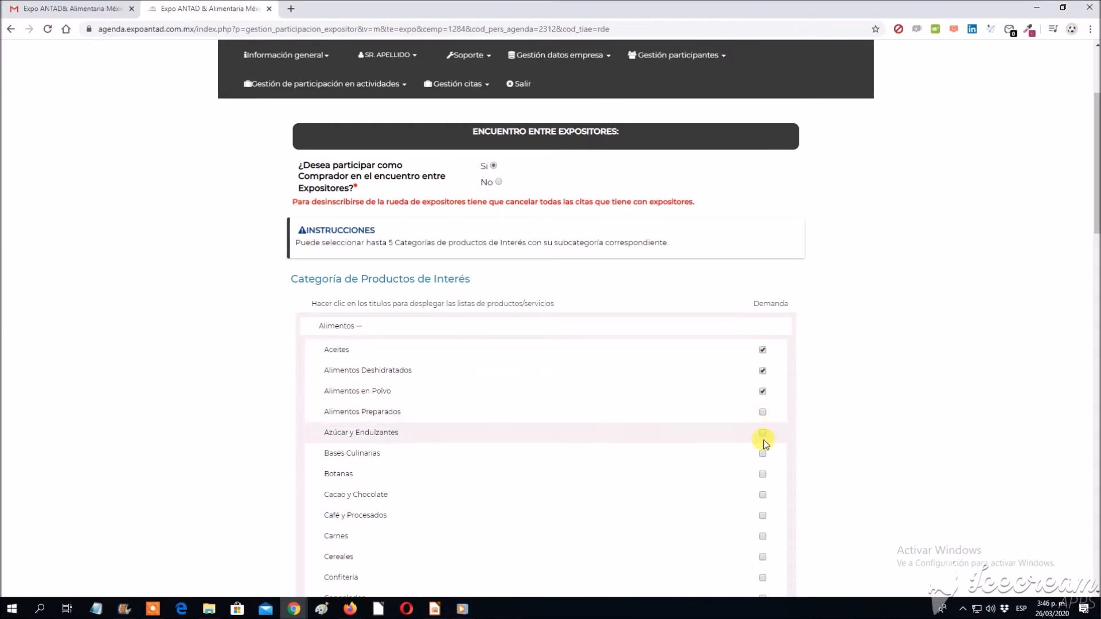
pyautogui.click(762, 436)
pyautogui.click(764, 454)
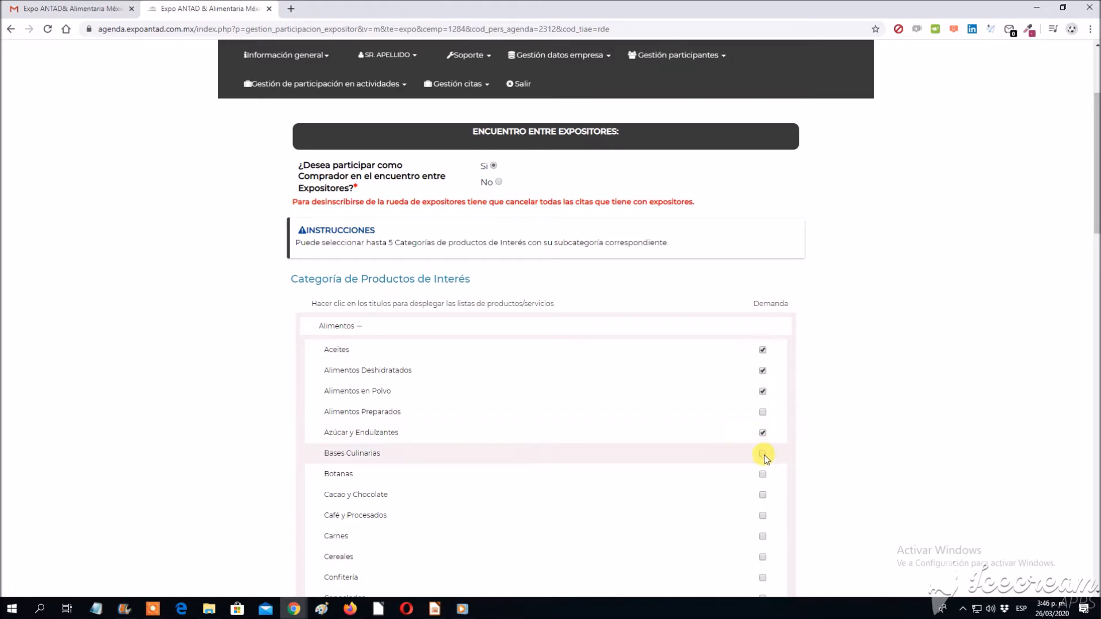
pyautogui.scroll(-20, 843, 430)
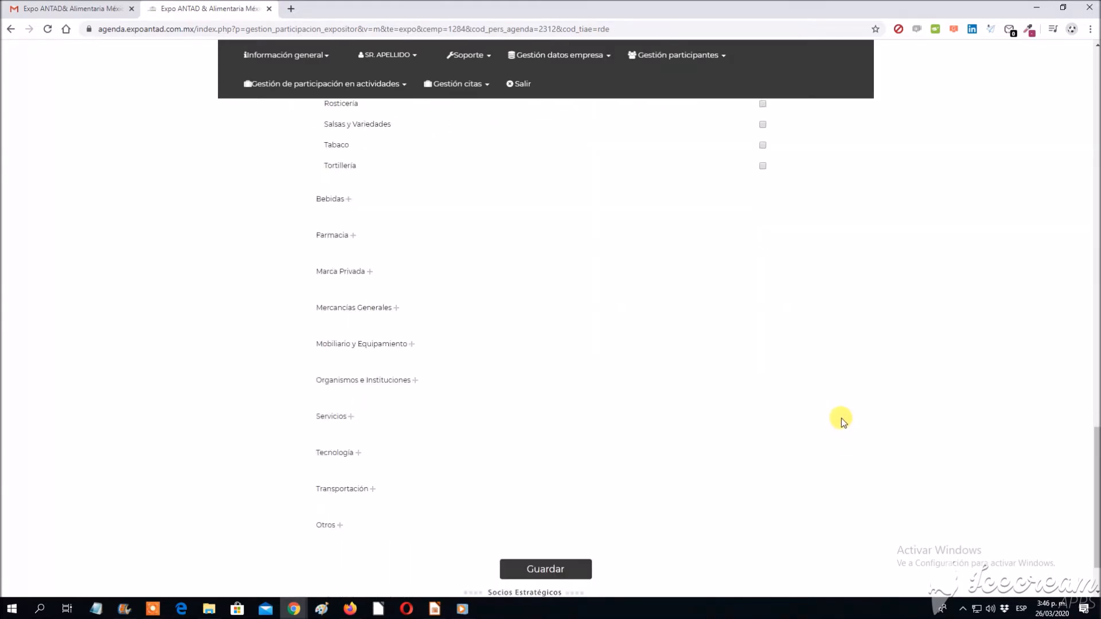
pyautogui.click(546, 494)
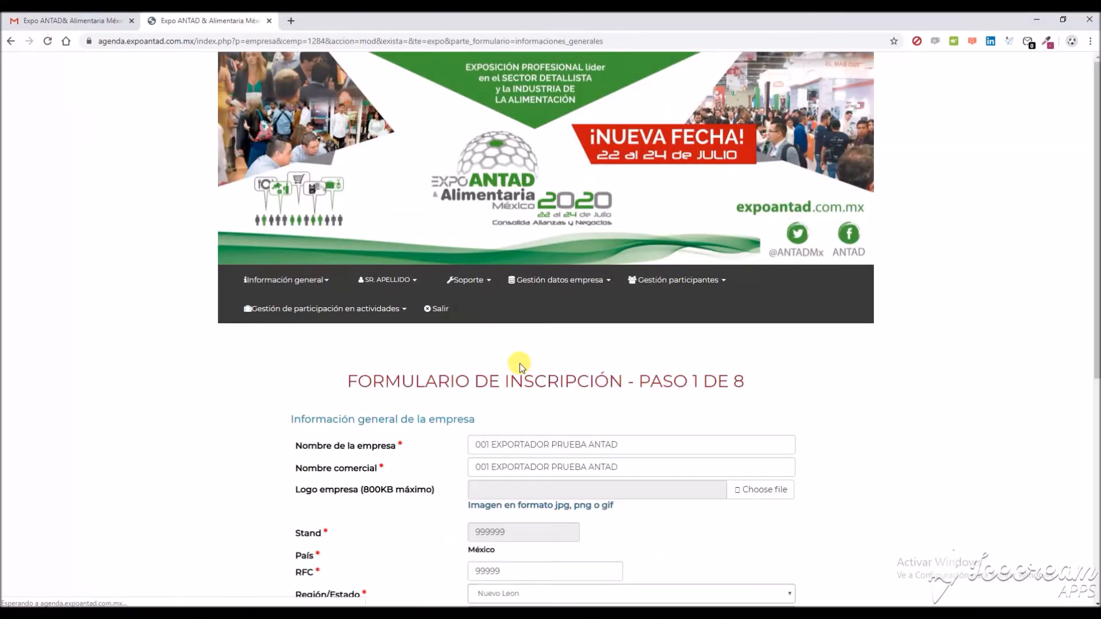
pyautogui.scroll(-3, 302, 393)
pyautogui.scroll(-3, 301, 404)
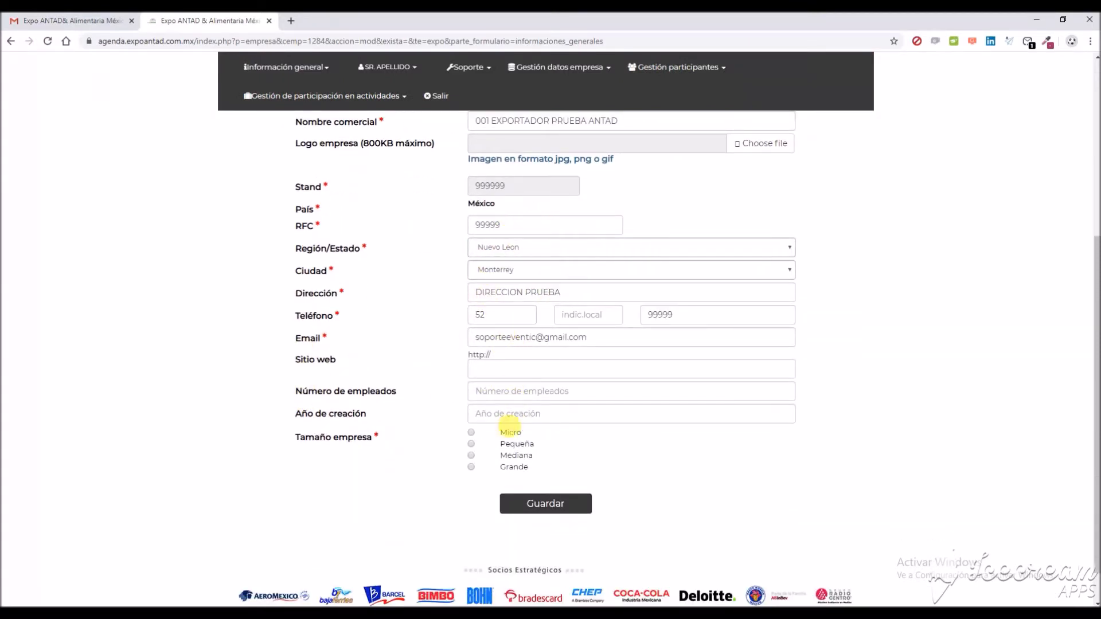
pyautogui.click(488, 367)
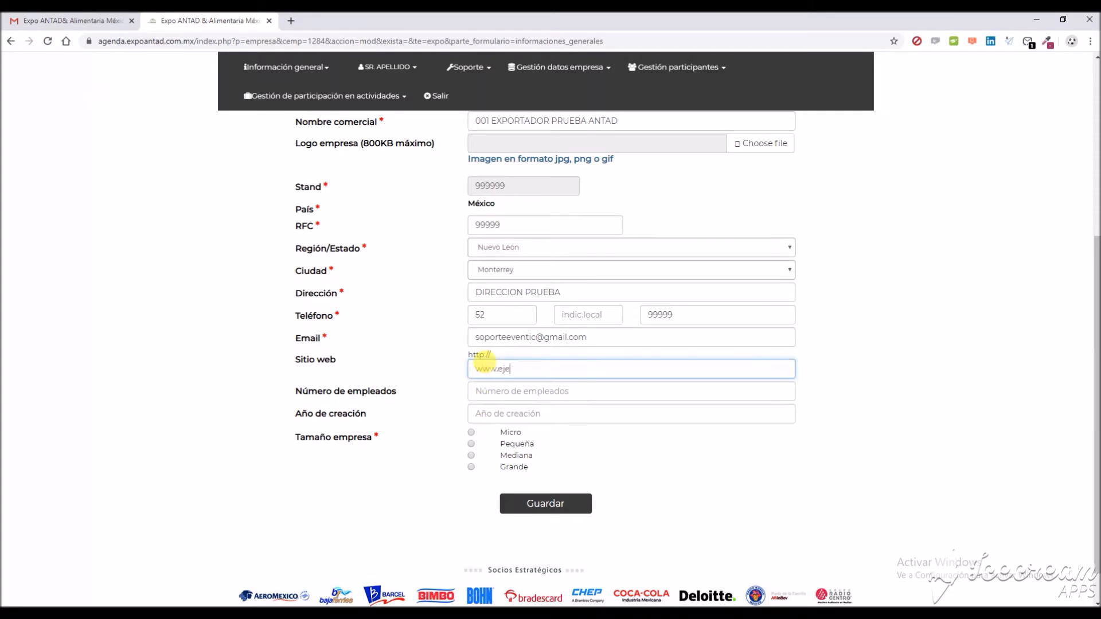
pyautogui.write('www.ejemplo.com')
pyautogui.press('Tab')
pyautogui.write('2')
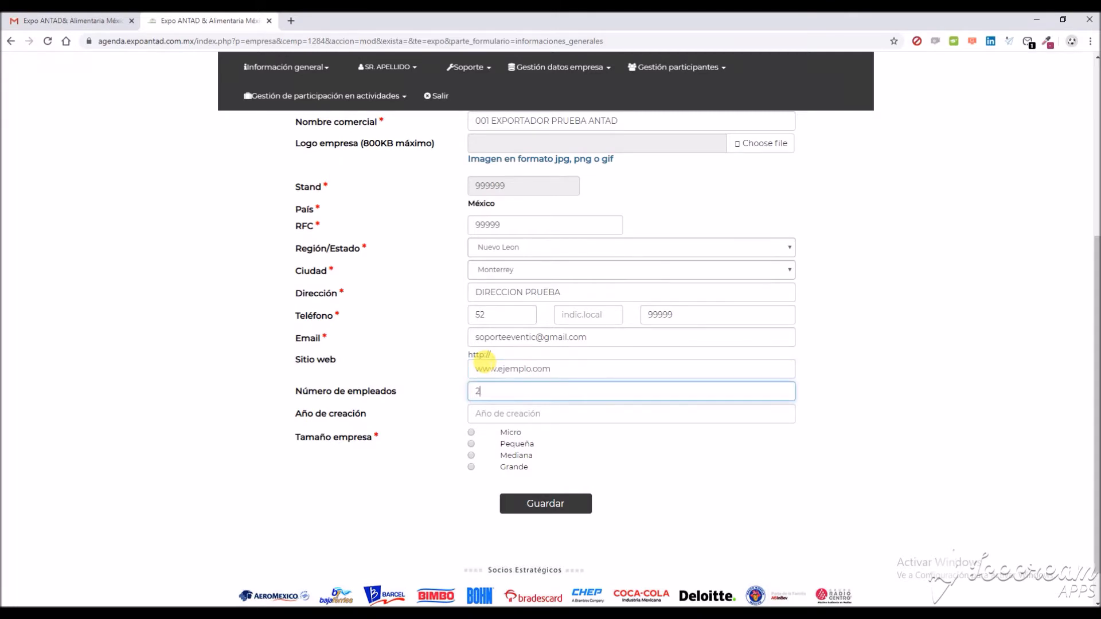
pyautogui.press('Tab')
pyautogui.write('2')
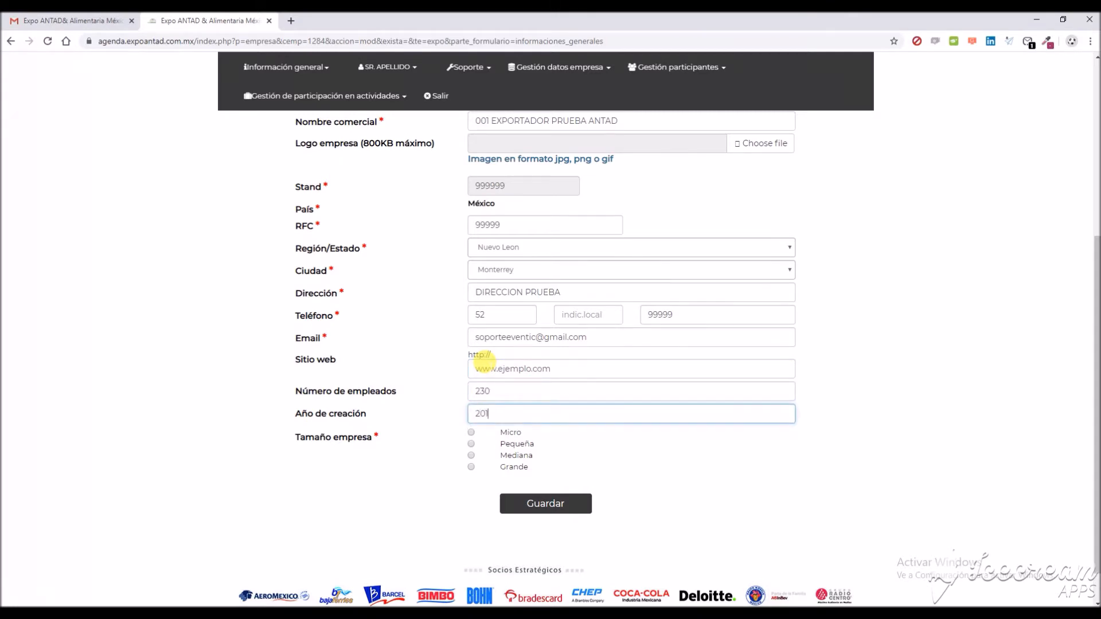
pyautogui.click(470, 455)
pyautogui.click(571, 507)
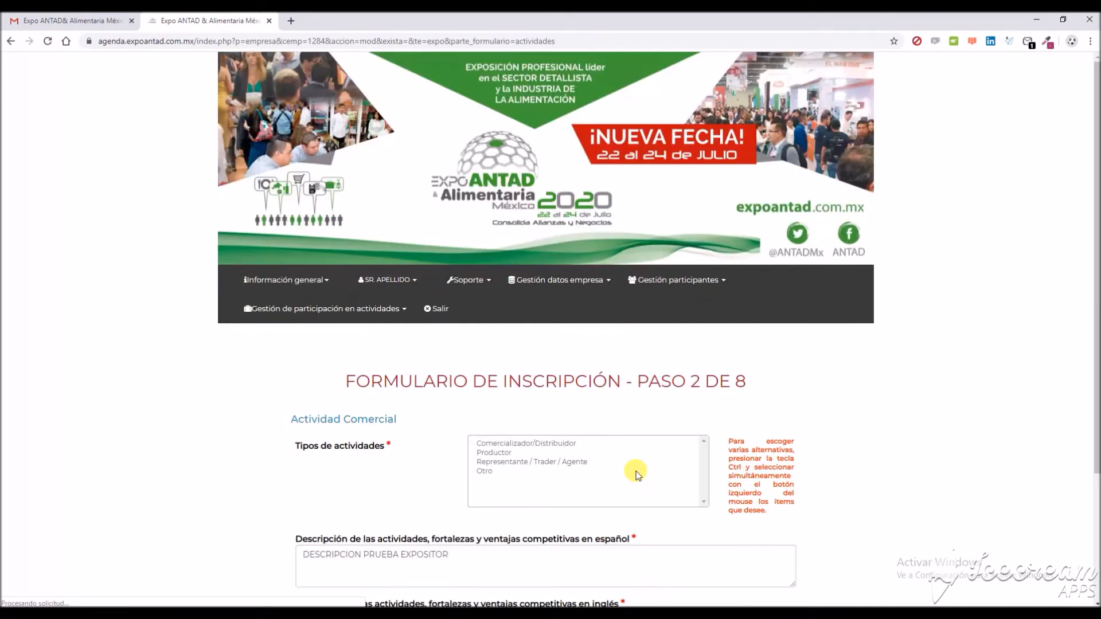
# Step: Set the activity types to Comercializador/Distribuidor and Representante / Trader / Agente, add the English description "DESCRIPCIÓN EN INGLÉS", and save
pyautogui.scroll(-2, 386, 409)
pyautogui.click(517, 330)
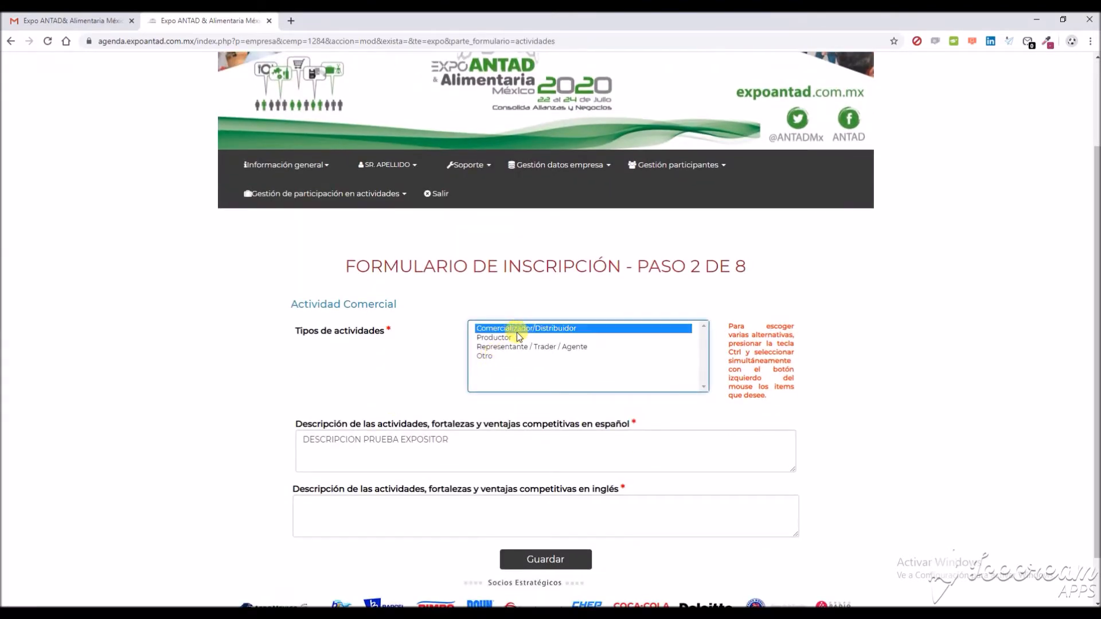
pyautogui.keyDown('ctrl'); pyautogui.click(515, 347); pyautogui.keyUp('ctrl')
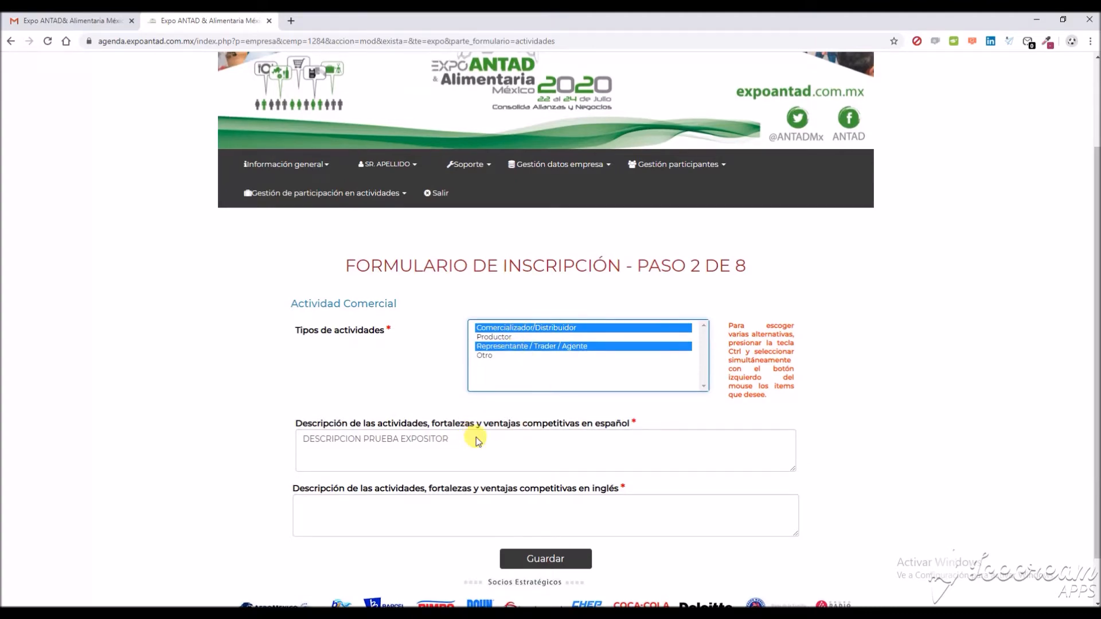
pyautogui.click(418, 518)
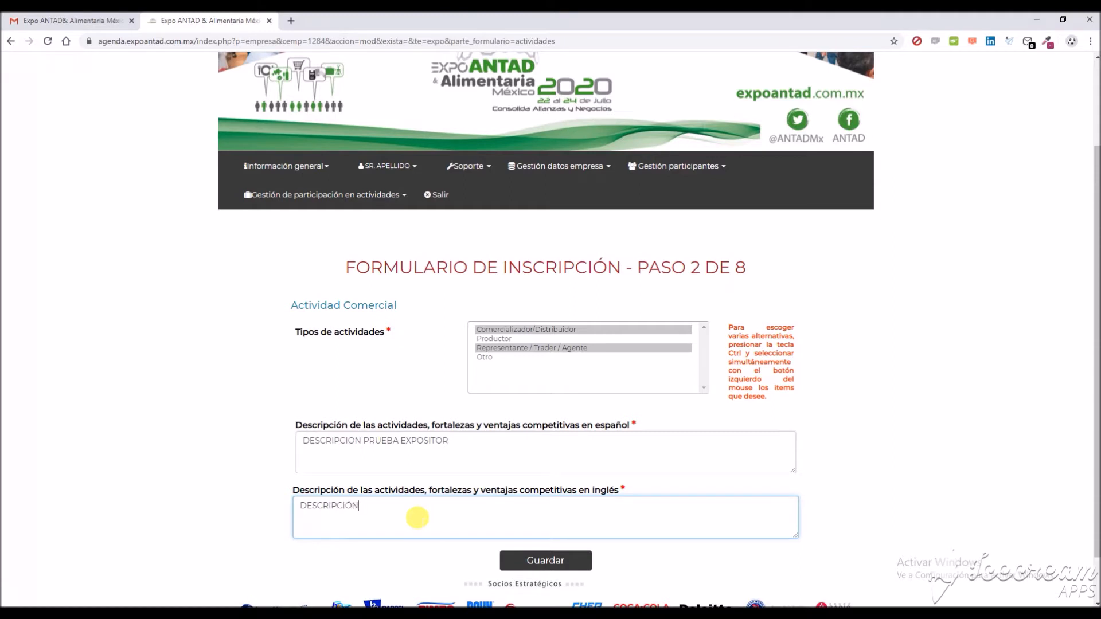
pyautogui.write('DESCRIPCIÓN EN INGLÉS')
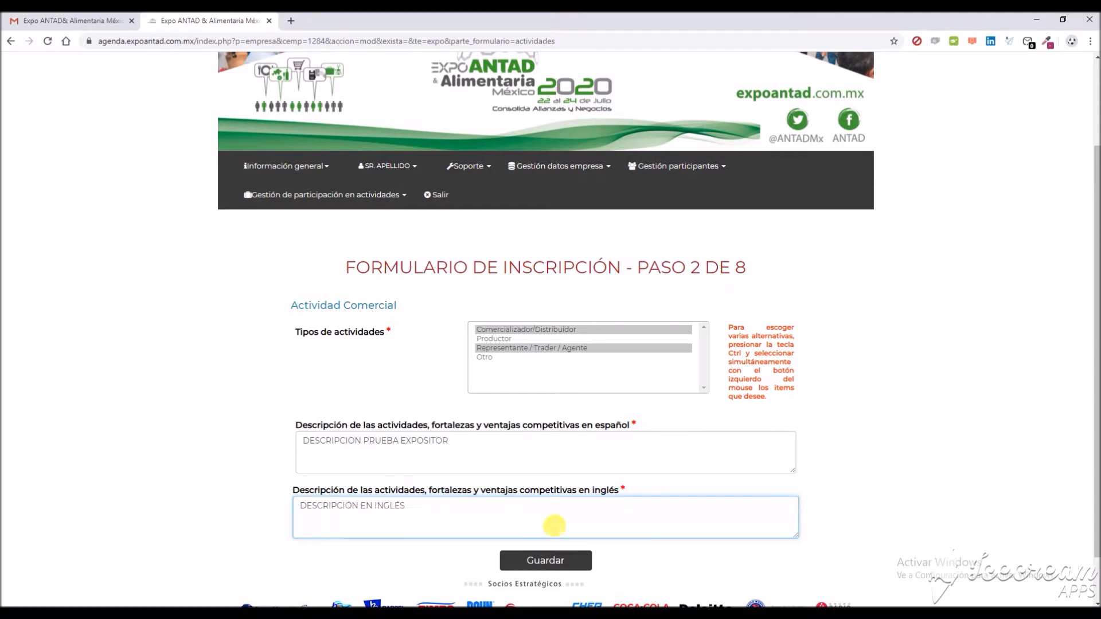
pyautogui.click(559, 561)
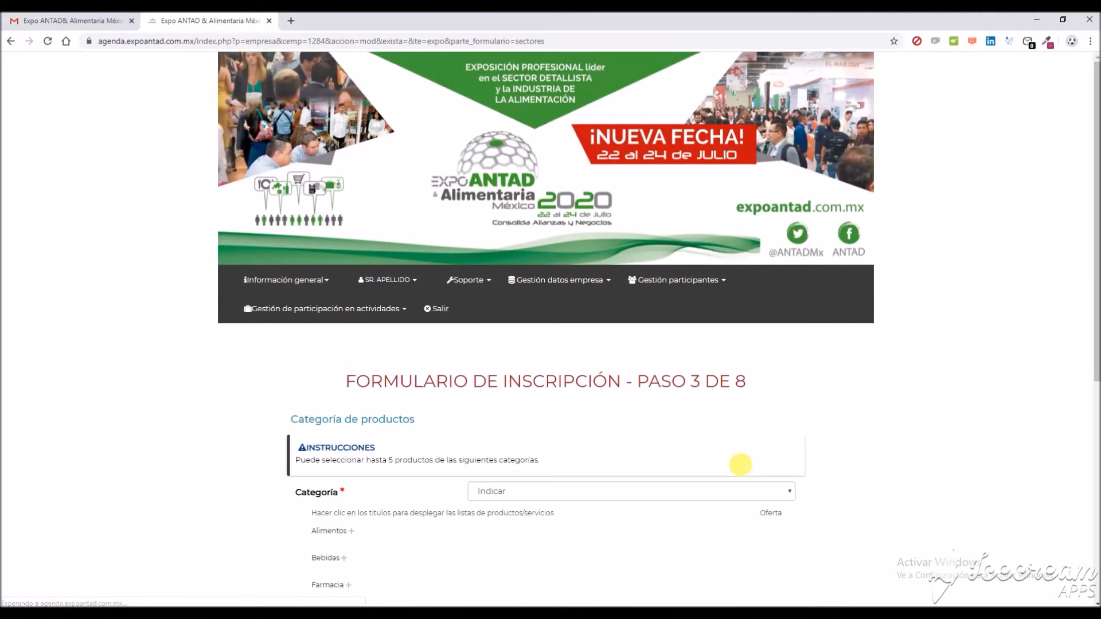
# Step: Set the category to Alimentos, offer Aceites, Alimentos Deshidratados, Alimentos en Polvo, Alimentos Preparados and Azúcar y Endulzantes, and save
pyautogui.click(565, 379)
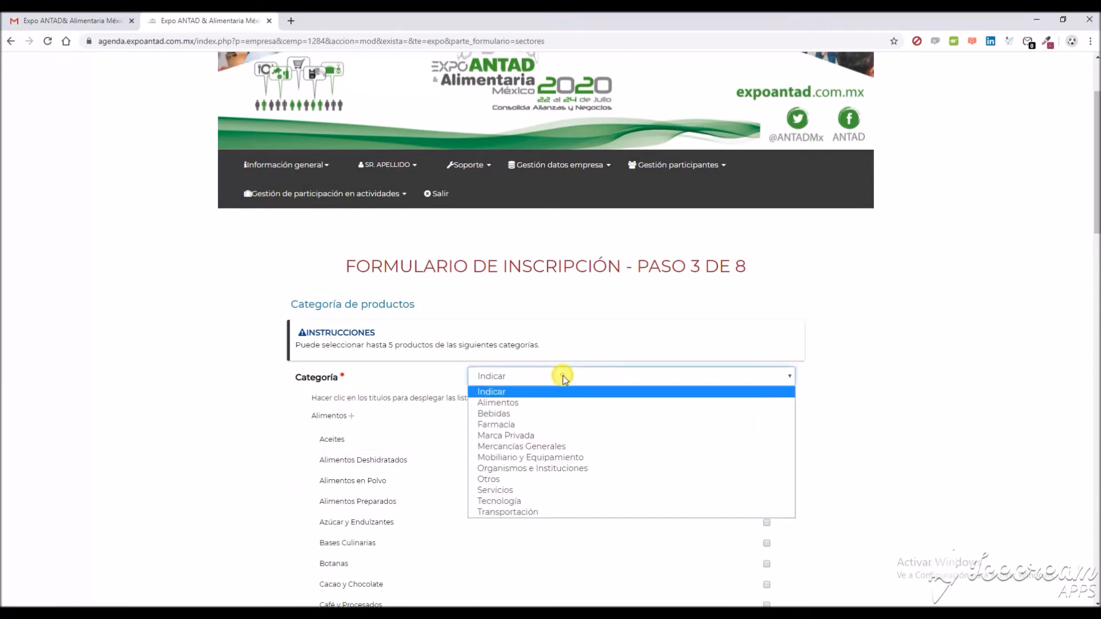
pyautogui.click(551, 396)
pyautogui.scroll(-2, 872, 432)
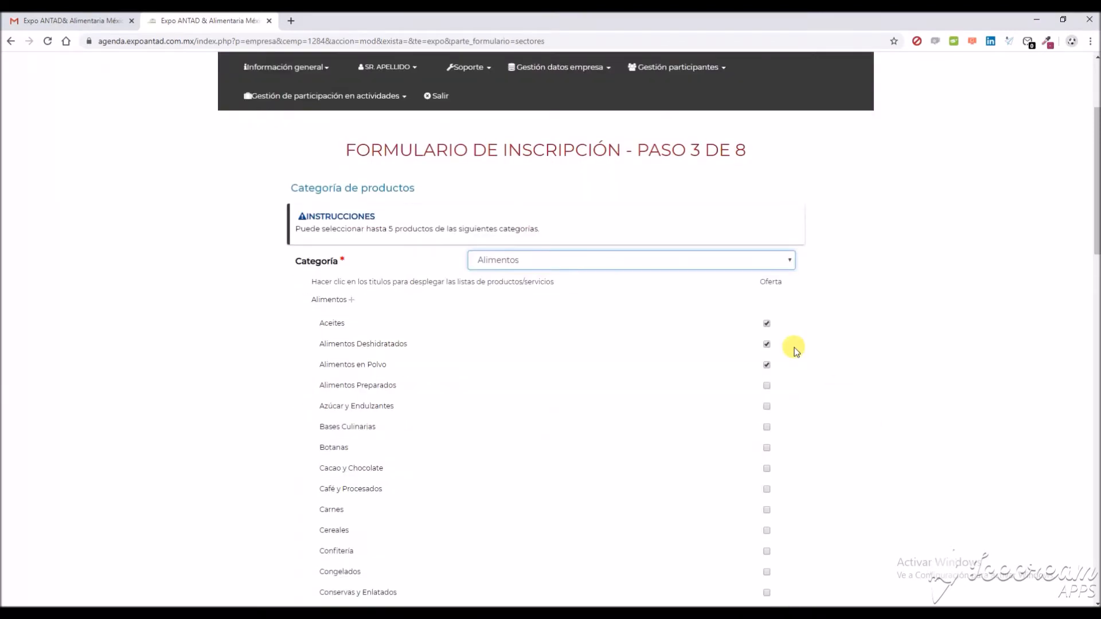
pyautogui.click(767, 324)
pyautogui.click(767, 385)
pyautogui.click(766, 406)
pyautogui.scroll(-5, 863, 459)
pyautogui.moveTo(1096, 283); pyautogui.dragTo(1085, 500)
pyautogui.scroll(-3, 1086, 501)
pyautogui.click(545, 462)
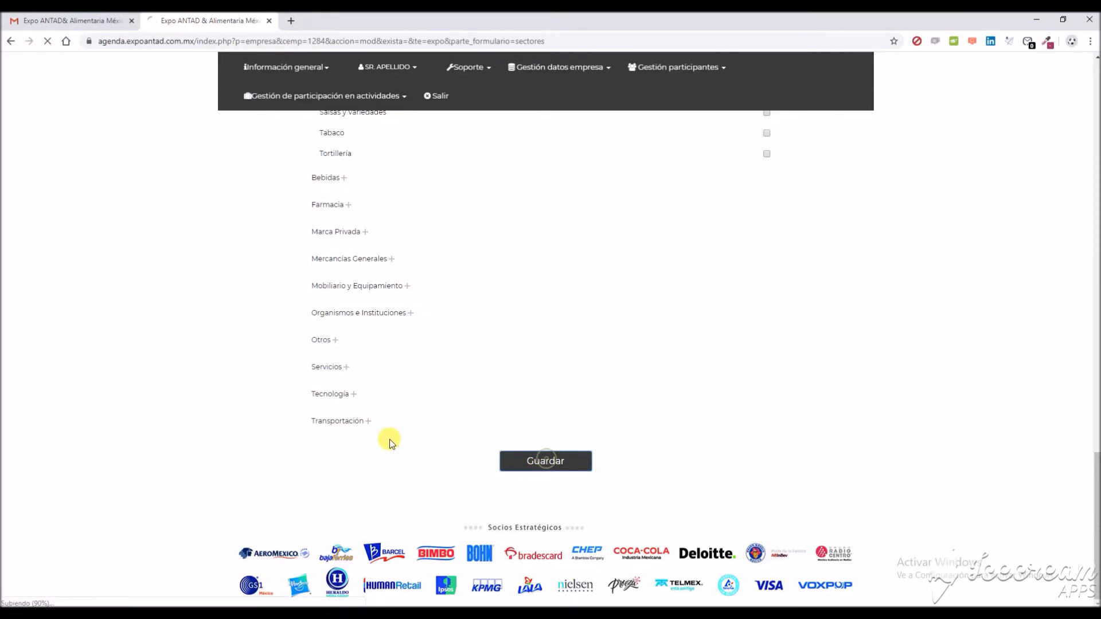
# Step: Give product 1 the Spanish name "NOMBRE DEL PRODUCTO", the English name "NOMBRE EN INGLES" and a sales capacity of 1000 units per month
pyautogui.scroll(-5, 390, 439)
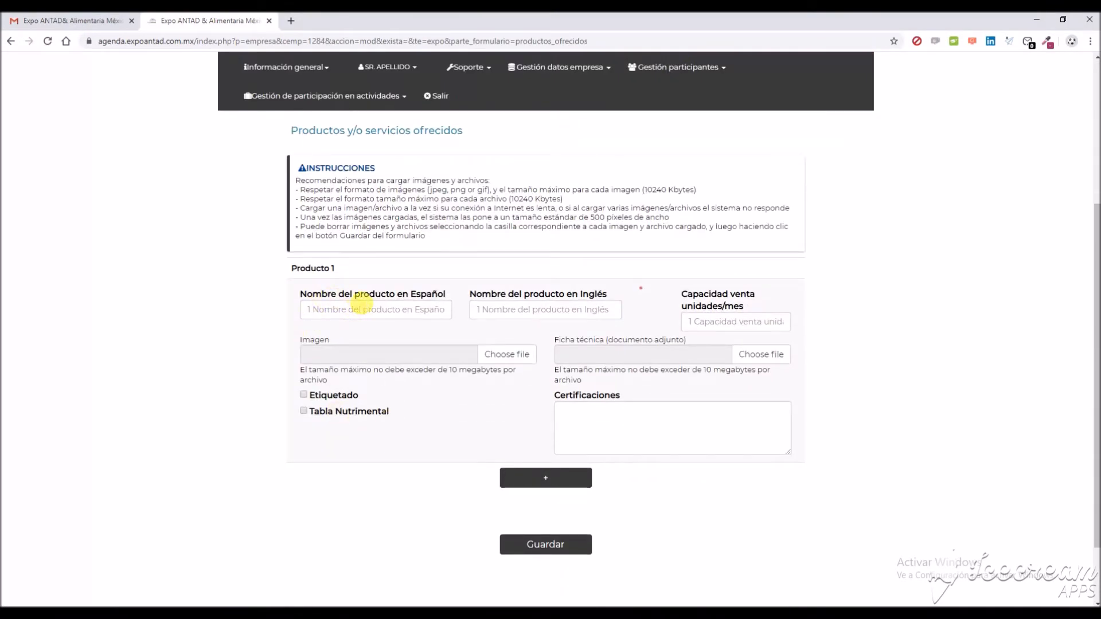
pyautogui.click(361, 304)
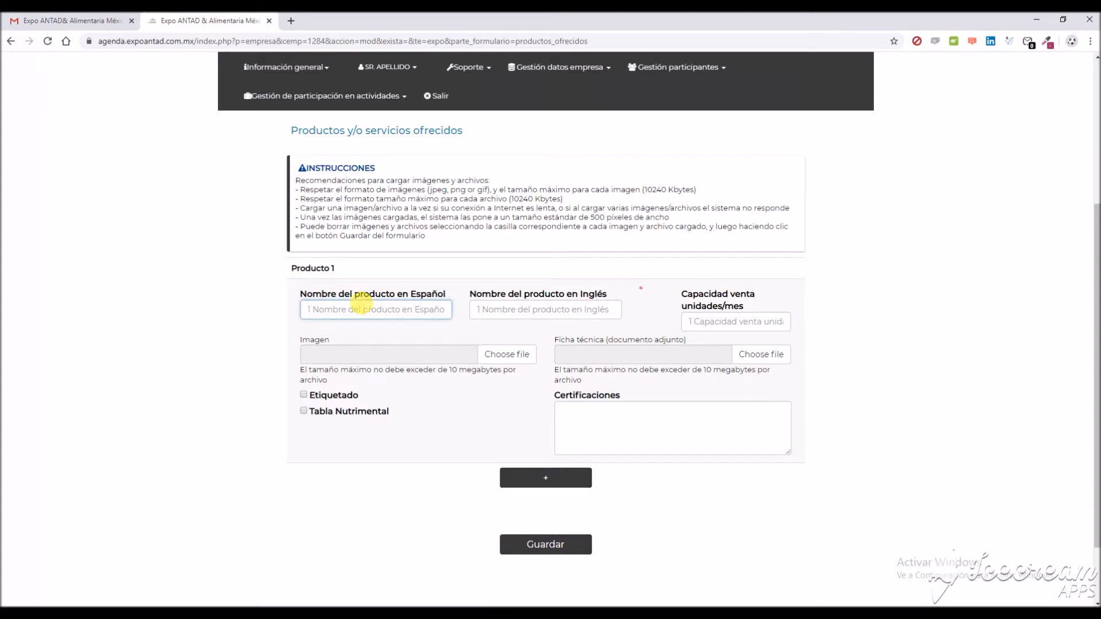
pyautogui.write('NOMBRE DEL PRODUCTO')
pyautogui.press('Tab')
pyautogui.write('NO')
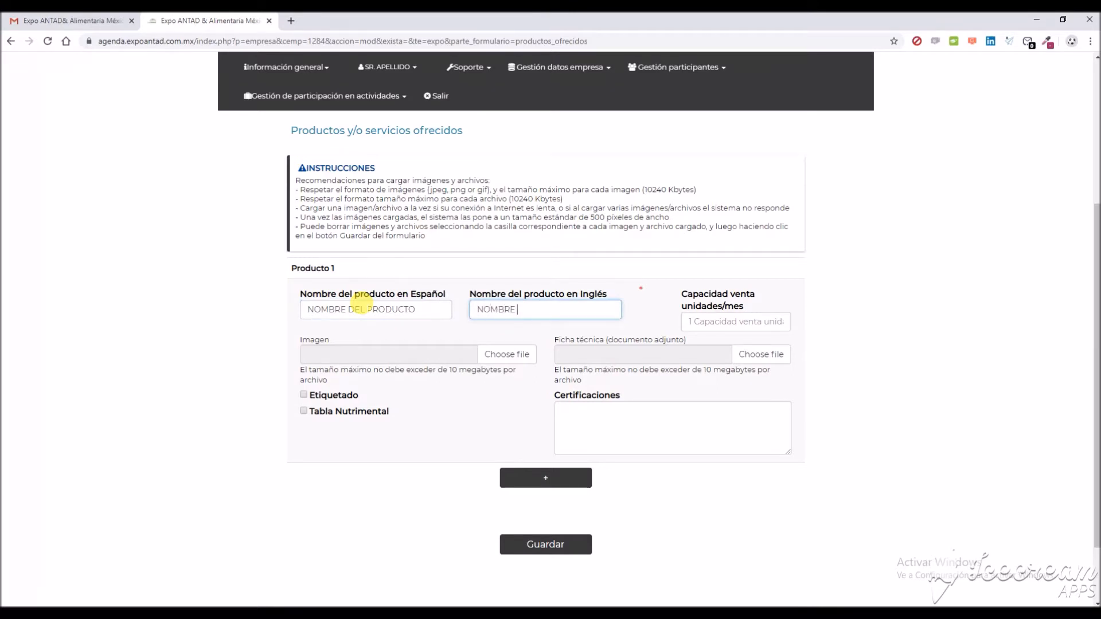
pyautogui.press('Tab')
pyautogui.write('1')
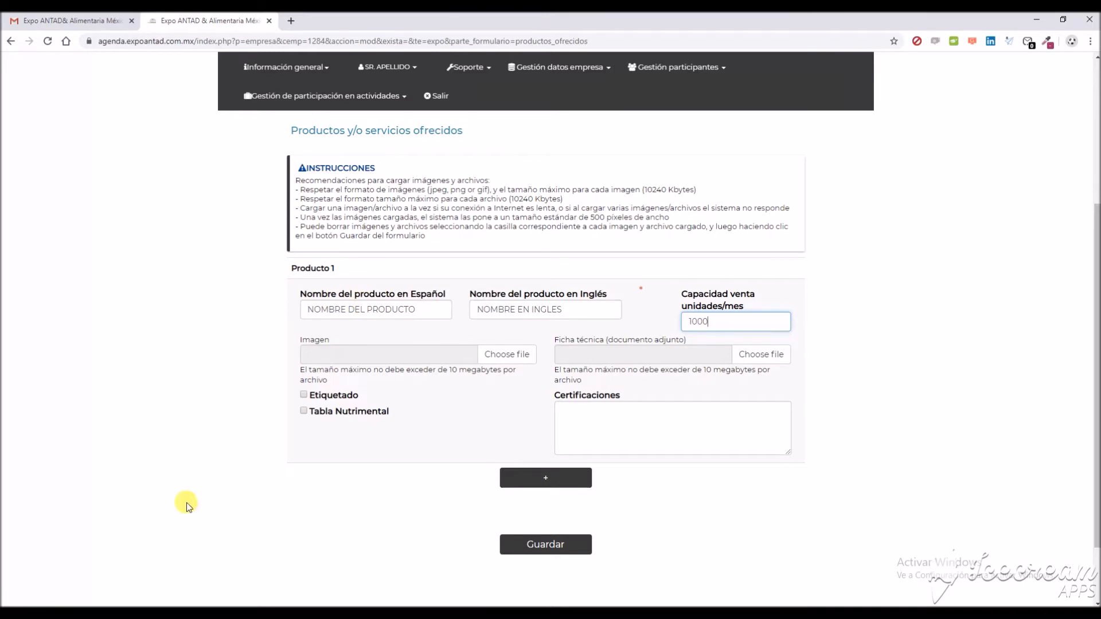
# Step: Mark product 1 as Etiquetado, enter "CERTIFICACIONES" as its certifications, and save the offered products
pyautogui.click(304, 396)
pyautogui.click(647, 416)
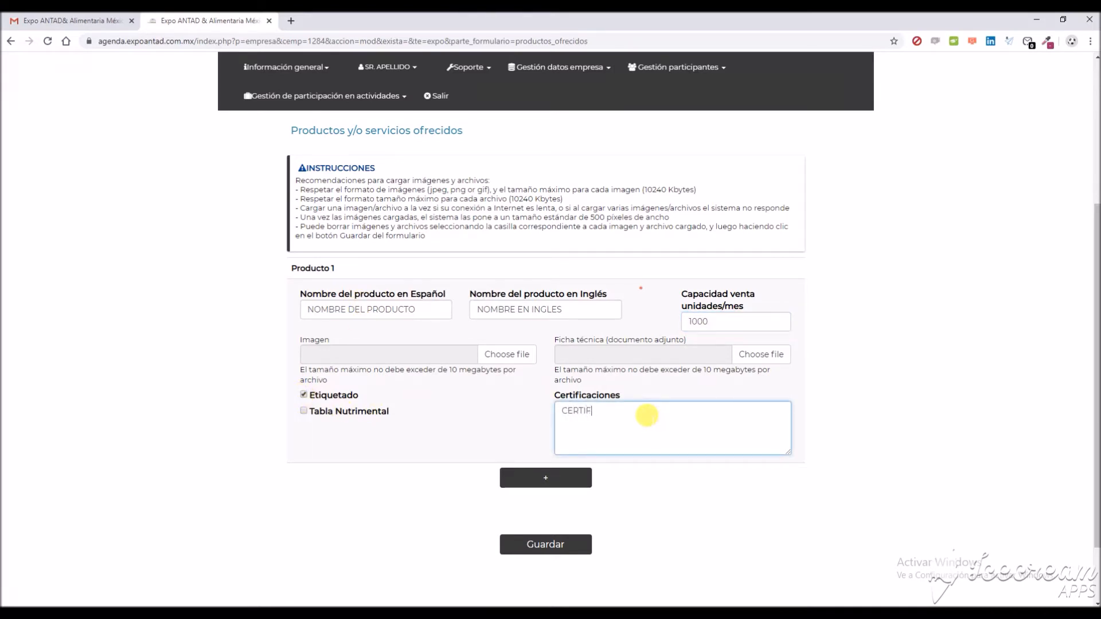
pyautogui.write('CERTIFICACIONES')
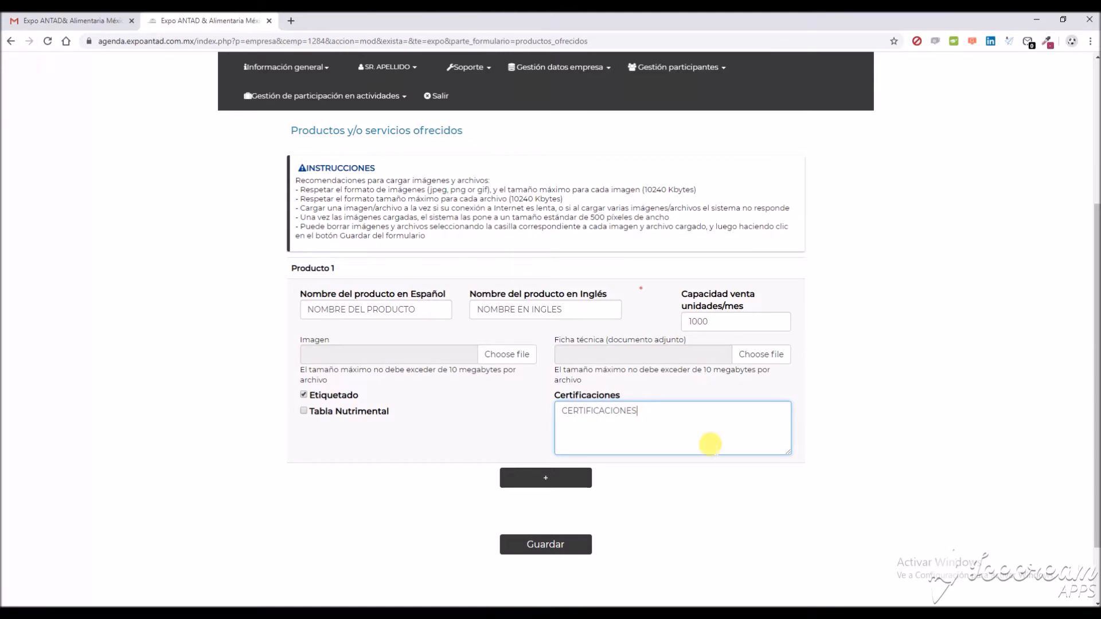
pyautogui.scroll(-1, 764, 511)
pyautogui.click(563, 489)
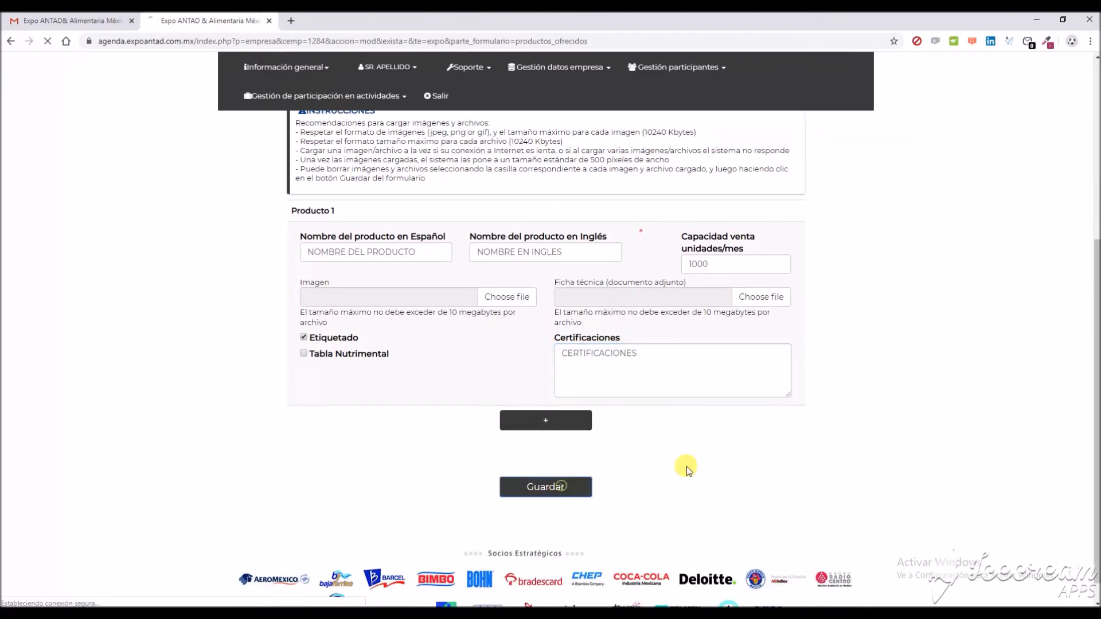
# Step: Set the 2018 annual sales range to Menos de USD50.000, with 45% national and 55% international market
pyautogui.scroll(-1, 701, 456)
pyautogui.scroll(-1, 704, 447)
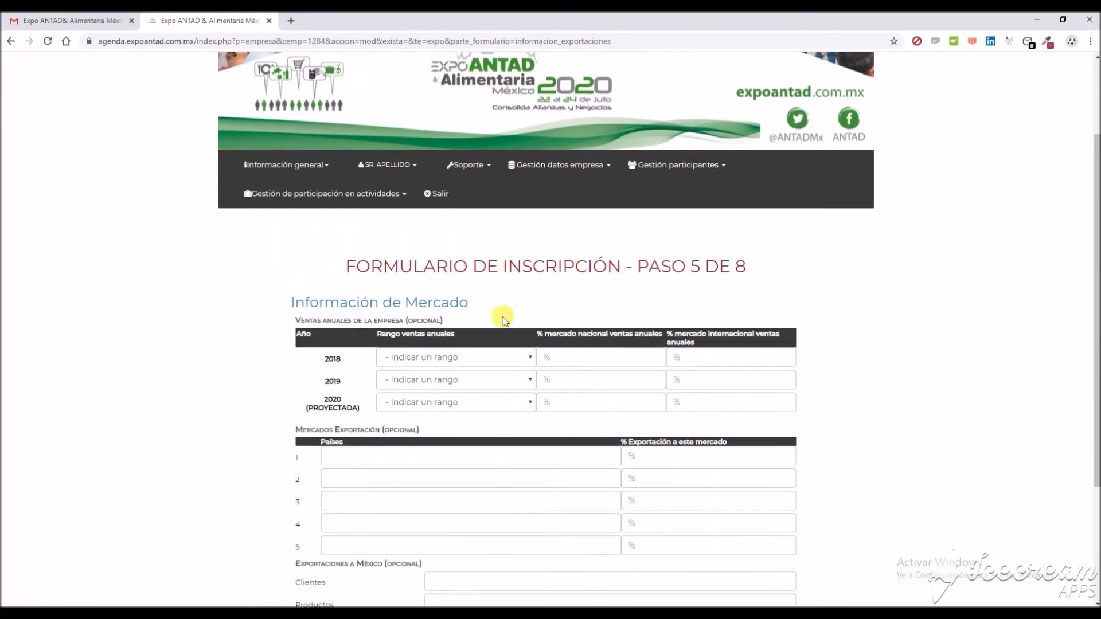
pyautogui.click(493, 358)
pyautogui.click(491, 394)
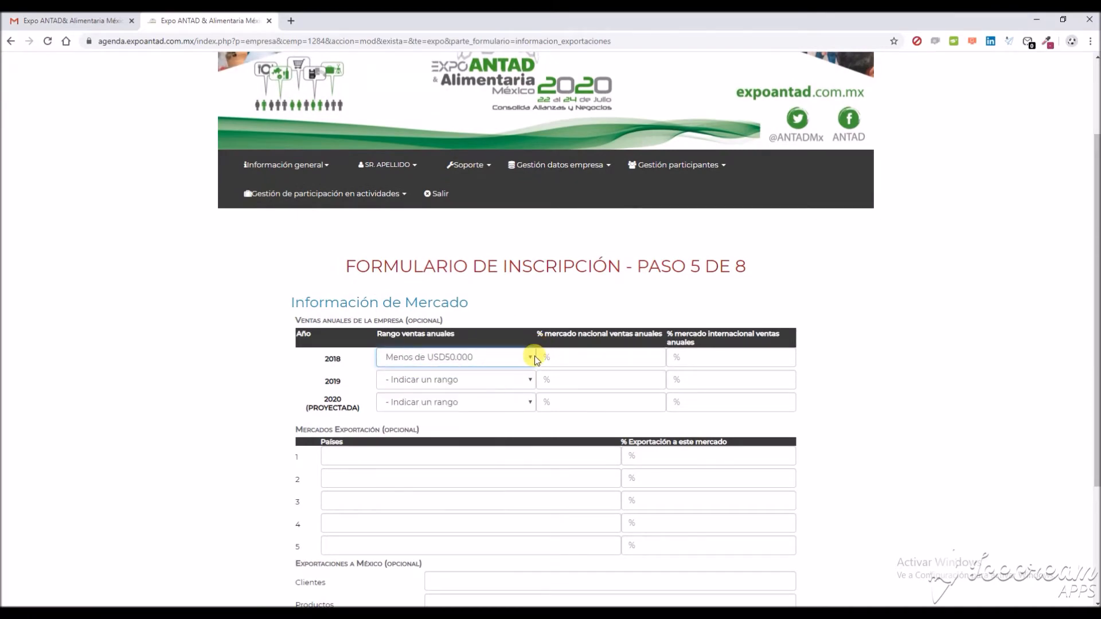
pyautogui.click(532, 356)
pyautogui.click(552, 361)
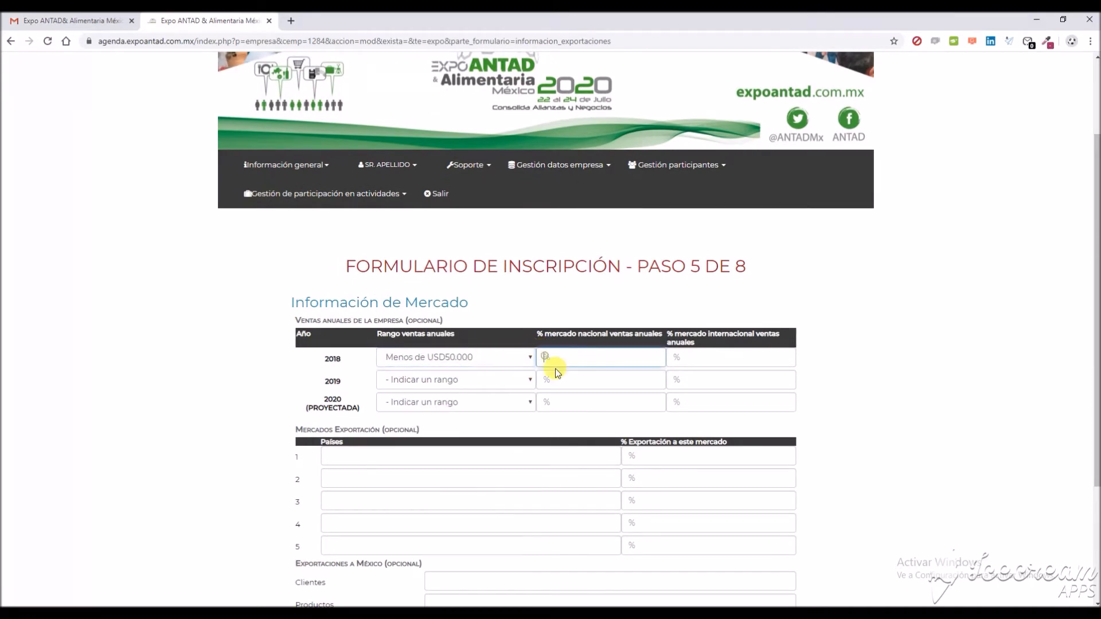
pyautogui.write('45')
# Step: Set the 2019 annual sales range to USD50.000 - USD100.000, with 50% national and 50% international market
pyautogui.click(502, 380)
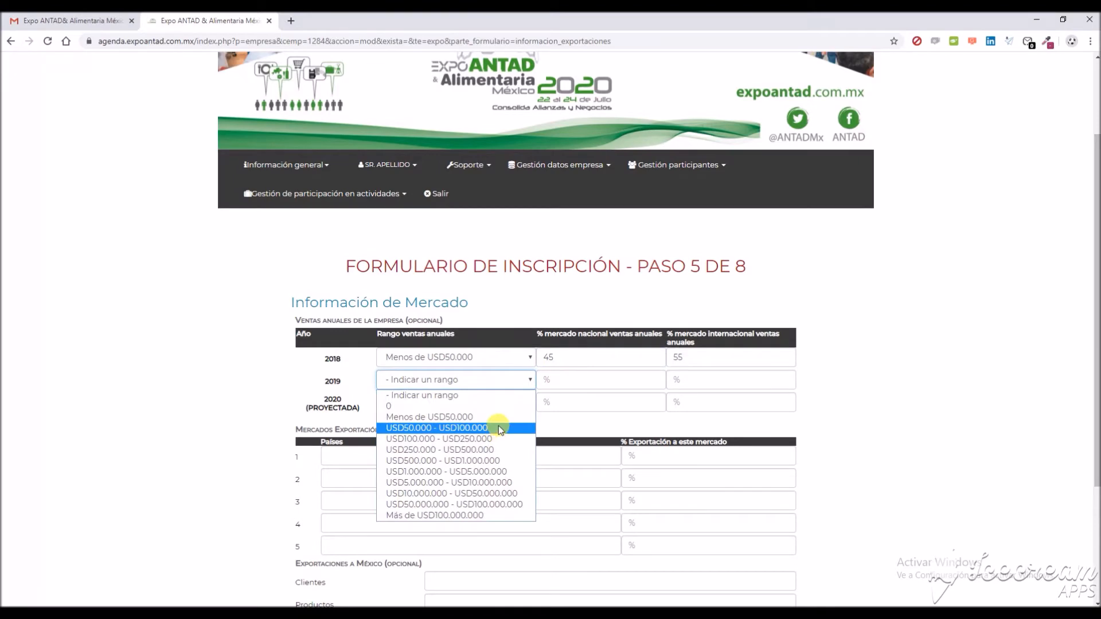
pyautogui.click(498, 428)
pyautogui.click(539, 379)
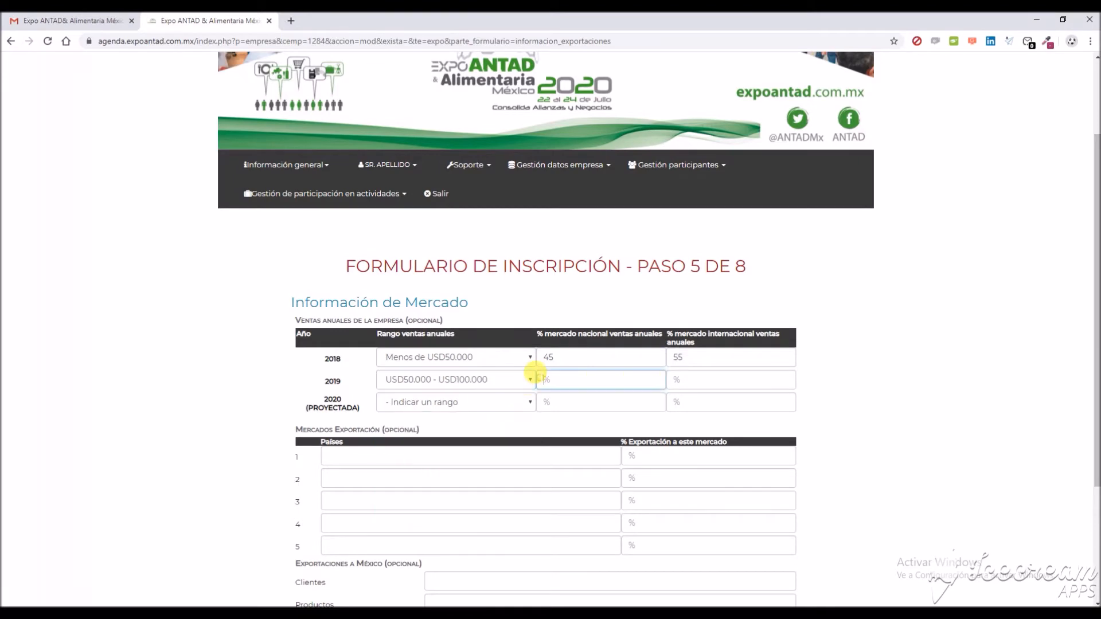
pyautogui.write('50')
# Step: Set the projected 2020 sales range to USD100.000 - USD250.000, with 55% national and 45% international market
pyautogui.click(526, 401)
pyautogui.click(504, 456)
pyautogui.click(538, 402)
# Step: Fill in the first export market with country "INDIQUE LOS PAISES" and 32% export share, and save the market information
pyautogui.click(471, 454)
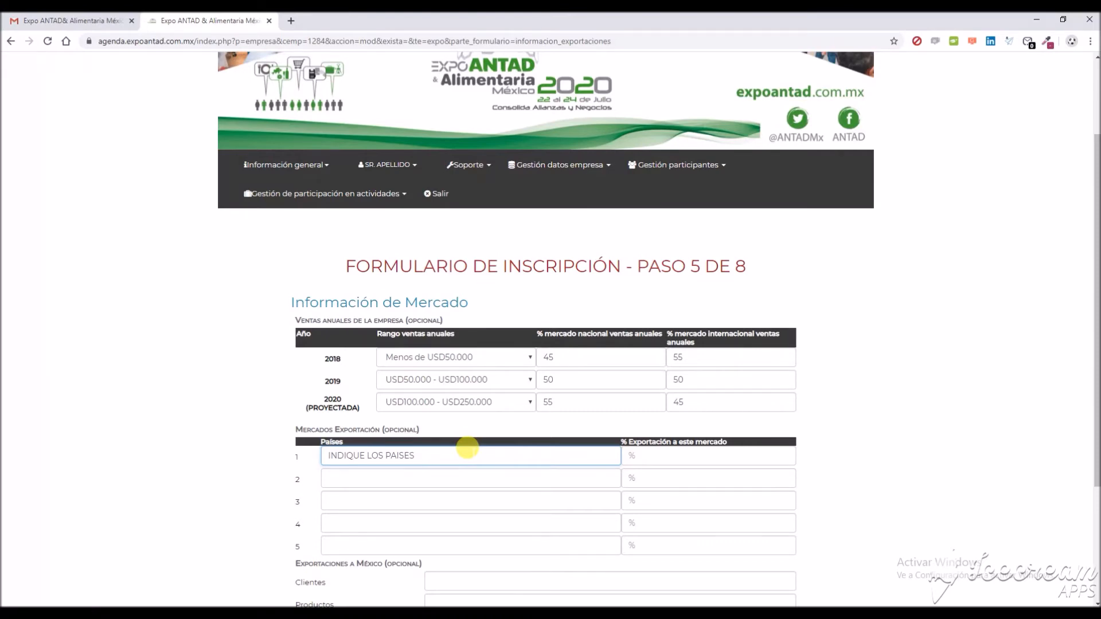
pyautogui.click(627, 452)
pyautogui.write('32')
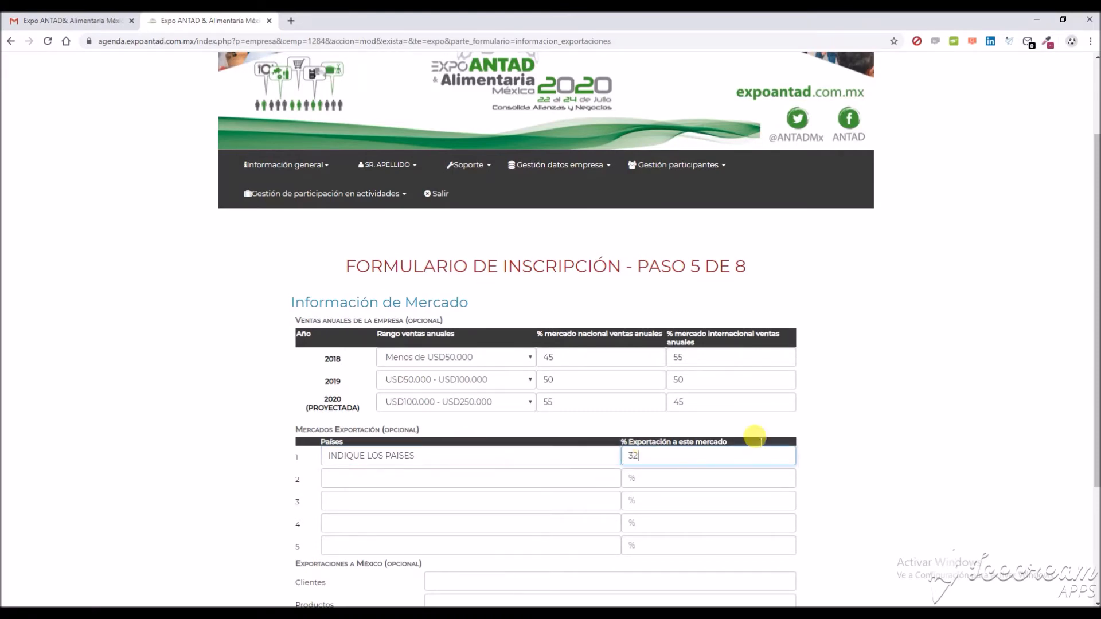
pyautogui.scroll(-3, 954, 432)
pyautogui.click(561, 461)
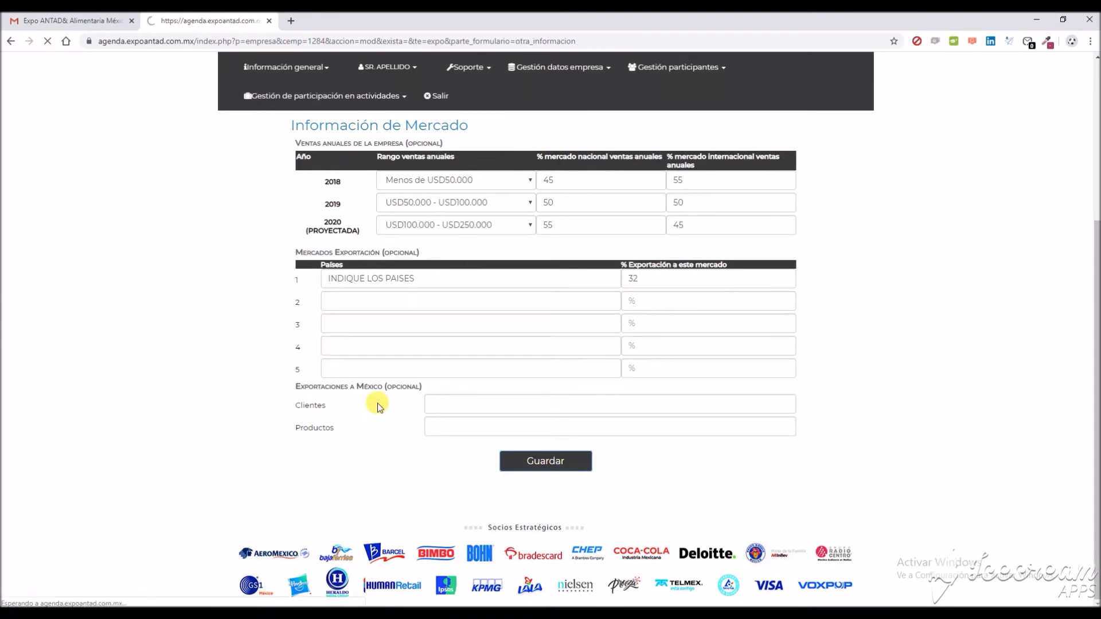
# Step: Describe the potential client profile as "INDIQUE EL PERFIL DE SU CLIENTE POTENCIAL", add the comment "COMENTARIOS ADICIONALES", and save
pyautogui.scroll(-2, 377, 404)
pyautogui.click(550, 335)
pyautogui.write('INDIQUE EL P')
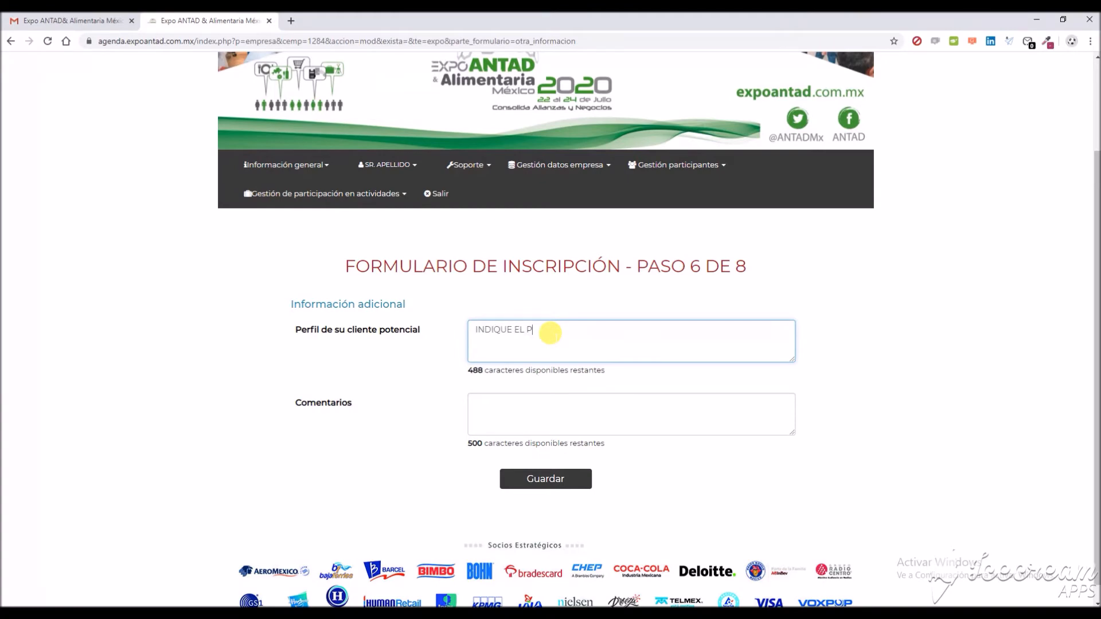
pyautogui.write('ERFIL DE SU ')
pyautogui.write('CLIENTE POTENCI')
pyautogui.write('COMENTARIOS ADIC')
pyautogui.write('IONALES')
pyautogui.click(554, 479)
# Step: Add a suggested contact of type Comprador asociado con oficina, with company "EMPRESA", country "PAIS" and a city
pyautogui.scroll(-1, 668, 480)
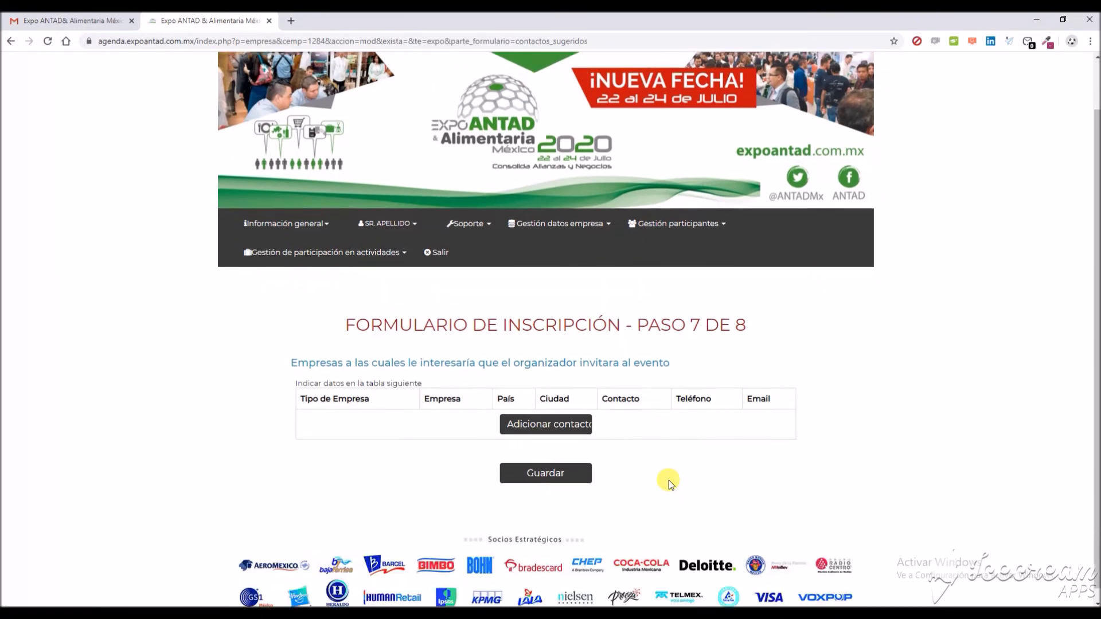
pyautogui.click(542, 412)
pyautogui.click(365, 412)
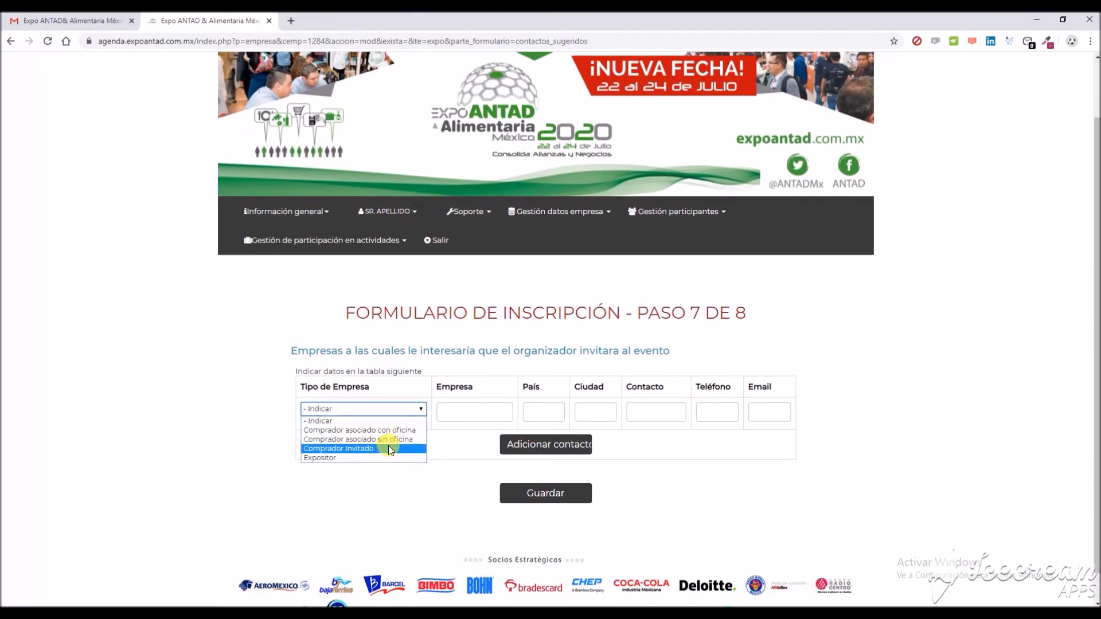
pyautogui.click(391, 430)
pyautogui.click(456, 412)
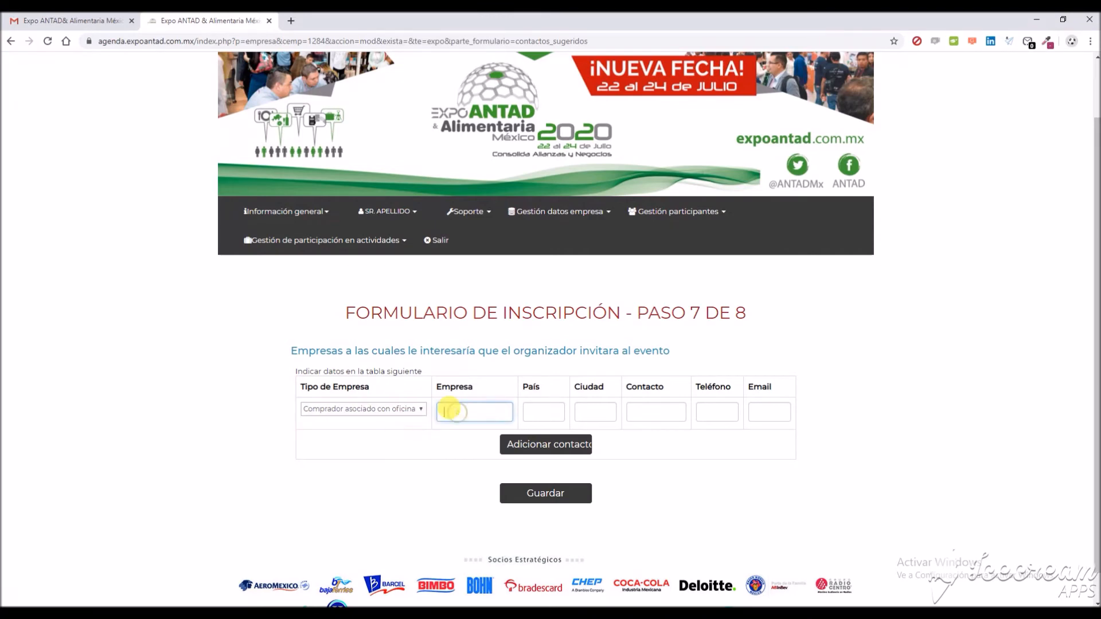
pyautogui.write('EMPRESPAICIUDA')
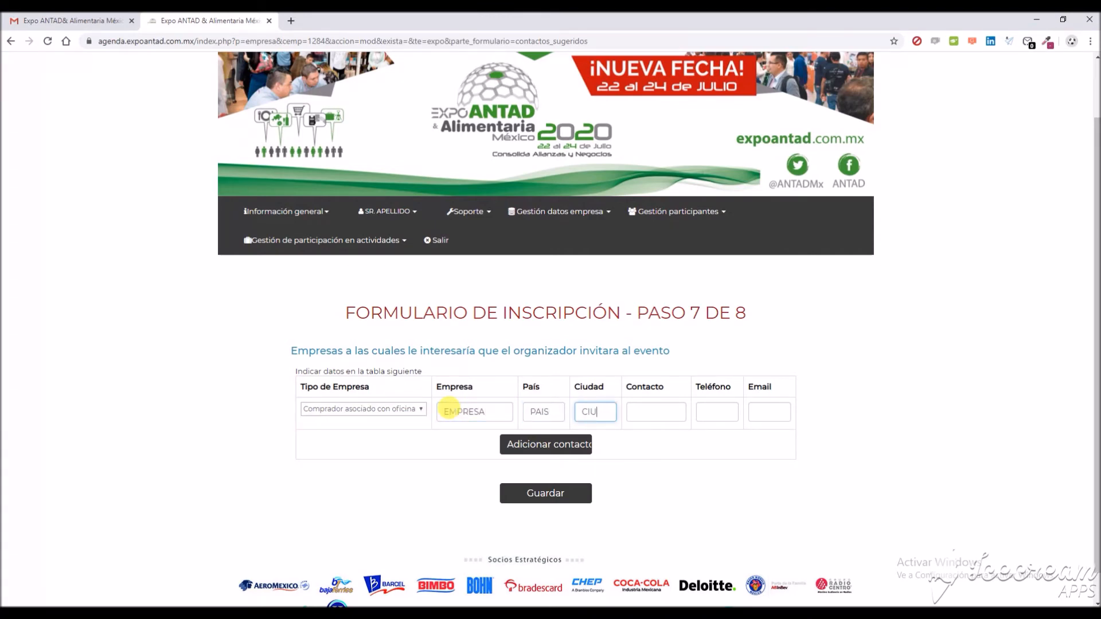
# Step: Enter the suggested contact's name, phone number and e-mail address, and save the list of companies to invite
pyautogui.press('Tab')
pyautogui.write('NOMBRE CONTACTO')
pyautogui.press('Tab')
pyautogui.press('Tab')
pyautogui.write('EMAIL@EMAIL.COM')
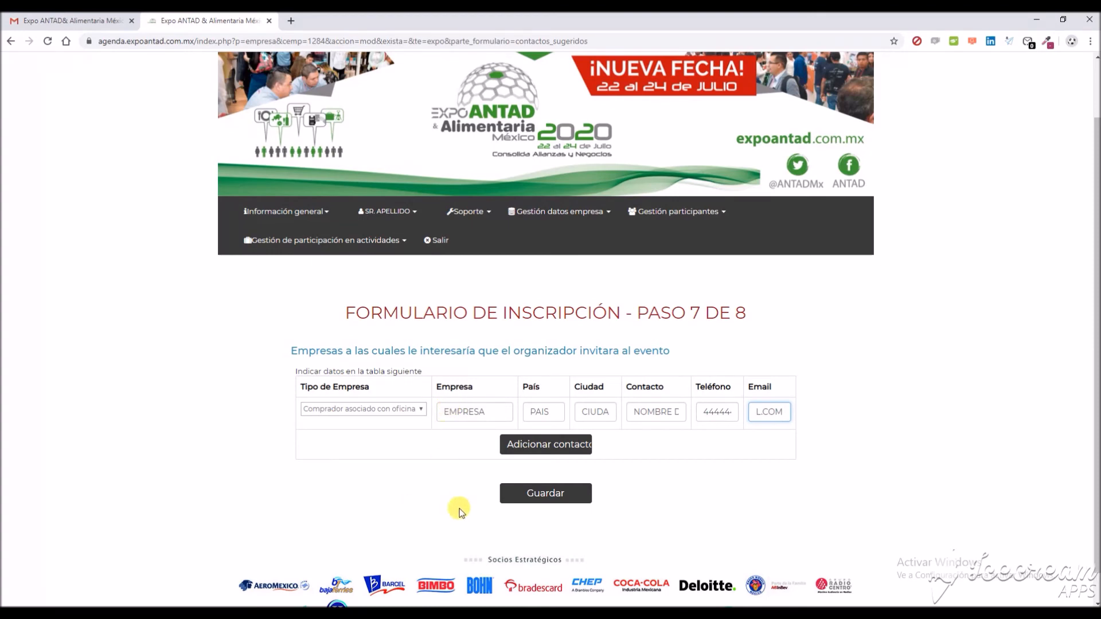
pyautogui.click(526, 491)
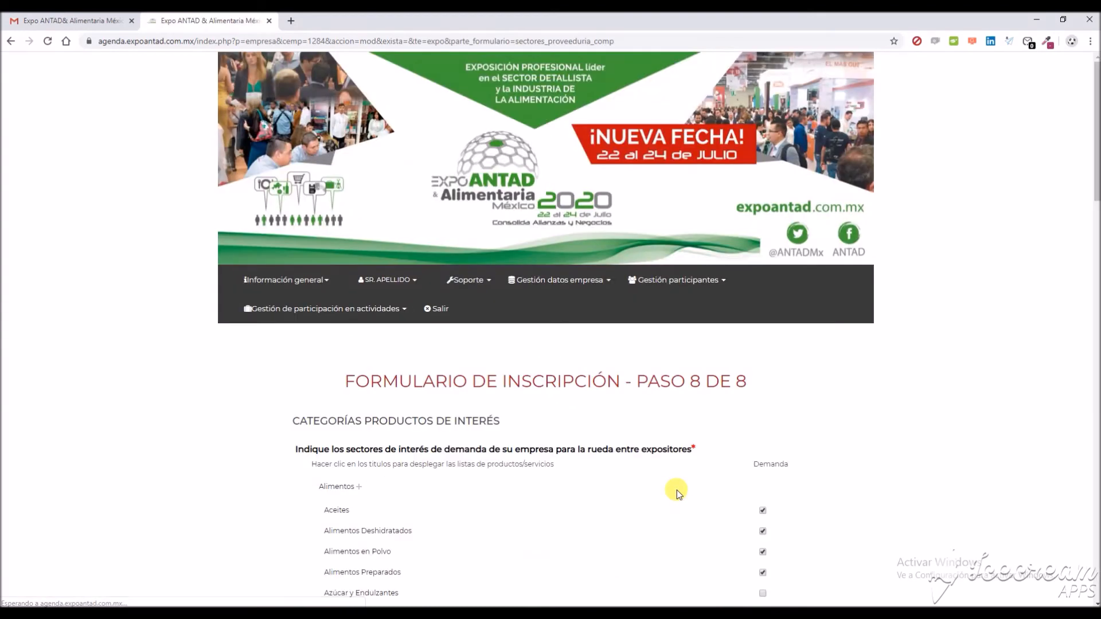
# Step: Toggle demand for Aceites, Azúcar y Endulzantes and Bases Culinarias in the Alimentos category, and save the product categories of interest
pyautogui.scroll(-4, 677, 491)
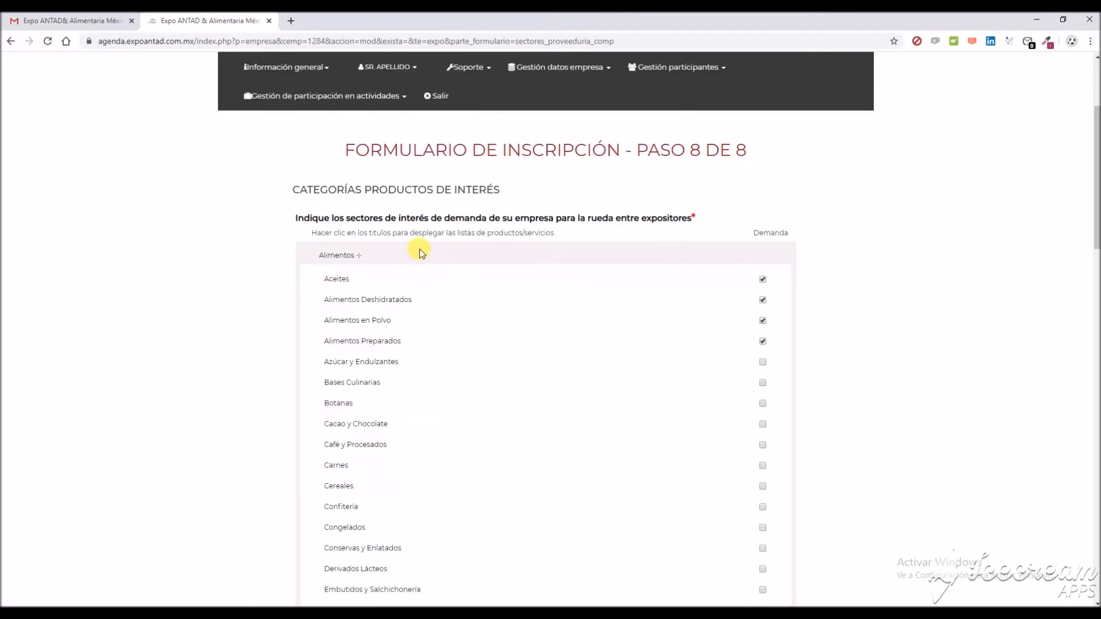
pyautogui.click(762, 279)
pyautogui.click(763, 362)
pyautogui.click(763, 382)
pyautogui.moveTo(1096, 236); pyautogui.dragTo(1094, 455)
pyautogui.click(588, 461)
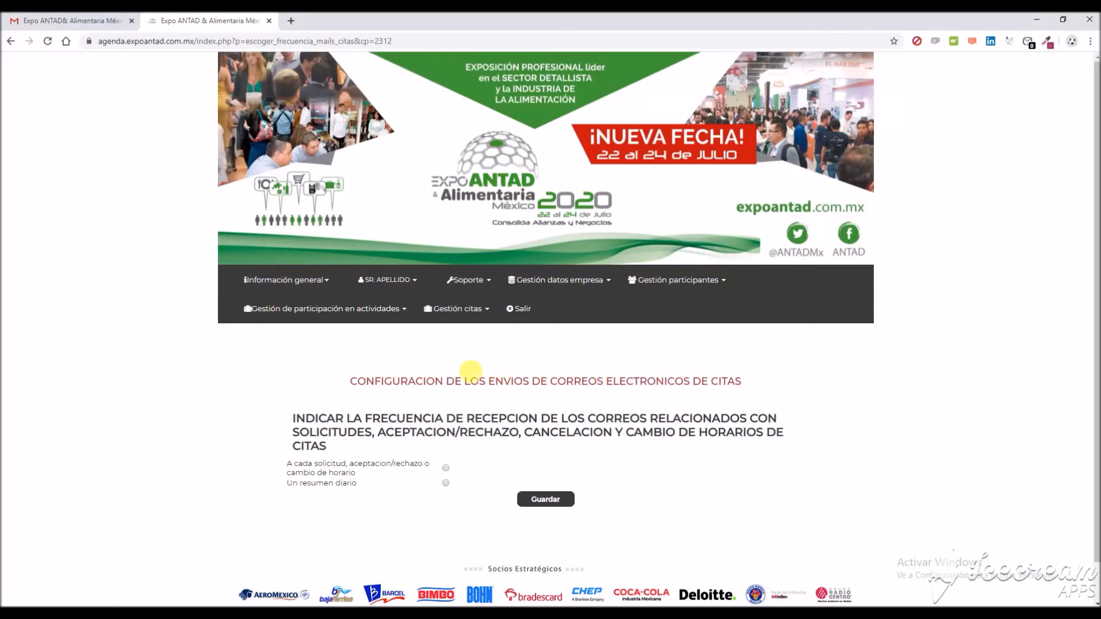
# Step: Set the appointment e-mail frequency to "A cada solicitud, aceptacion/rechazo o cambio de horario" and save
pyautogui.scroll(-1, 488, 387)
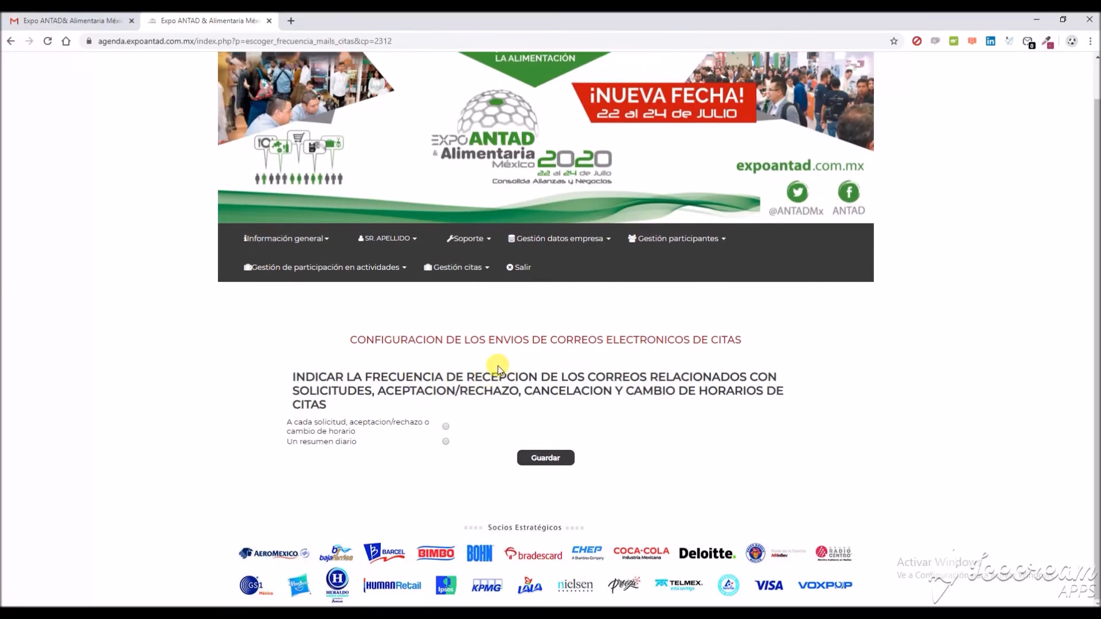
pyautogui.click(446, 427)
pyautogui.click(545, 459)
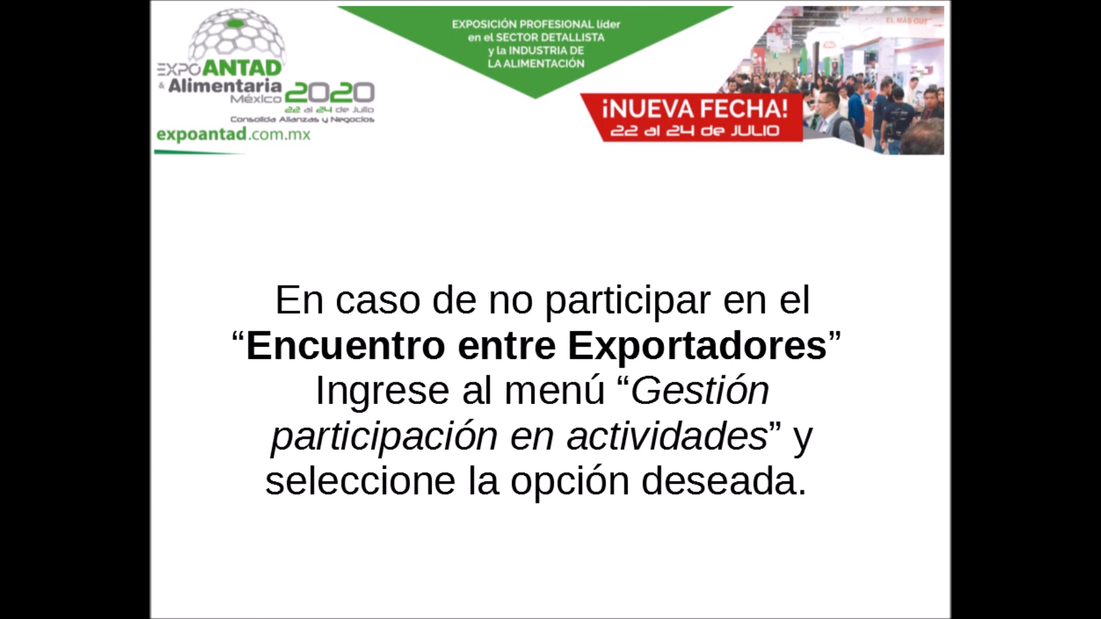
# Step: Set participation as a buyer in the Encuentro entre expositores to No and save
pyautogui.click(354, 316)
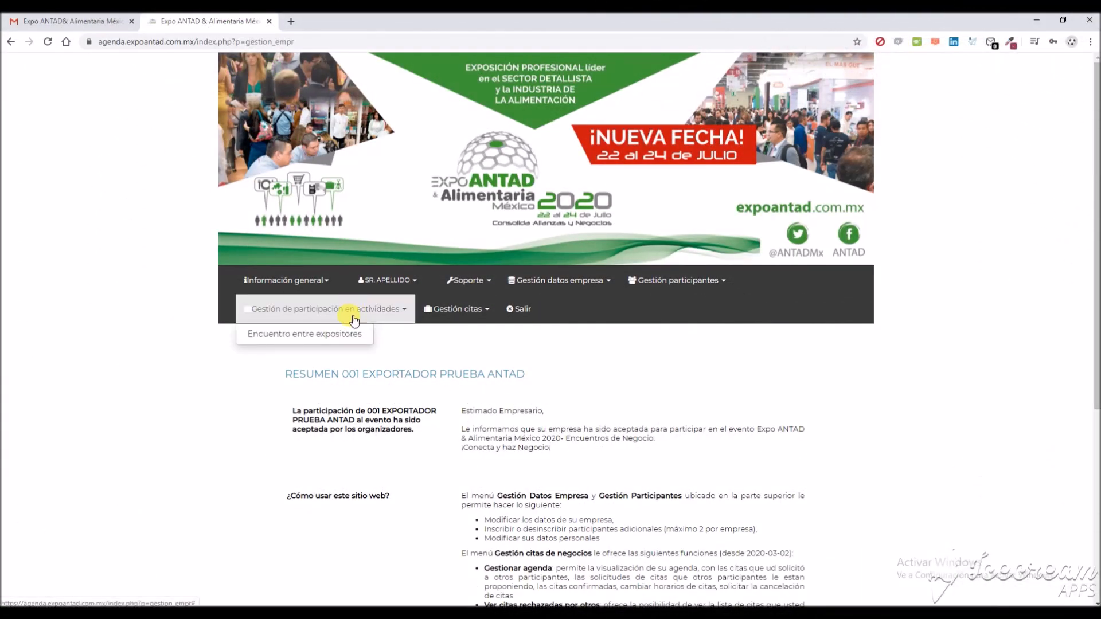
pyautogui.click(325, 338)
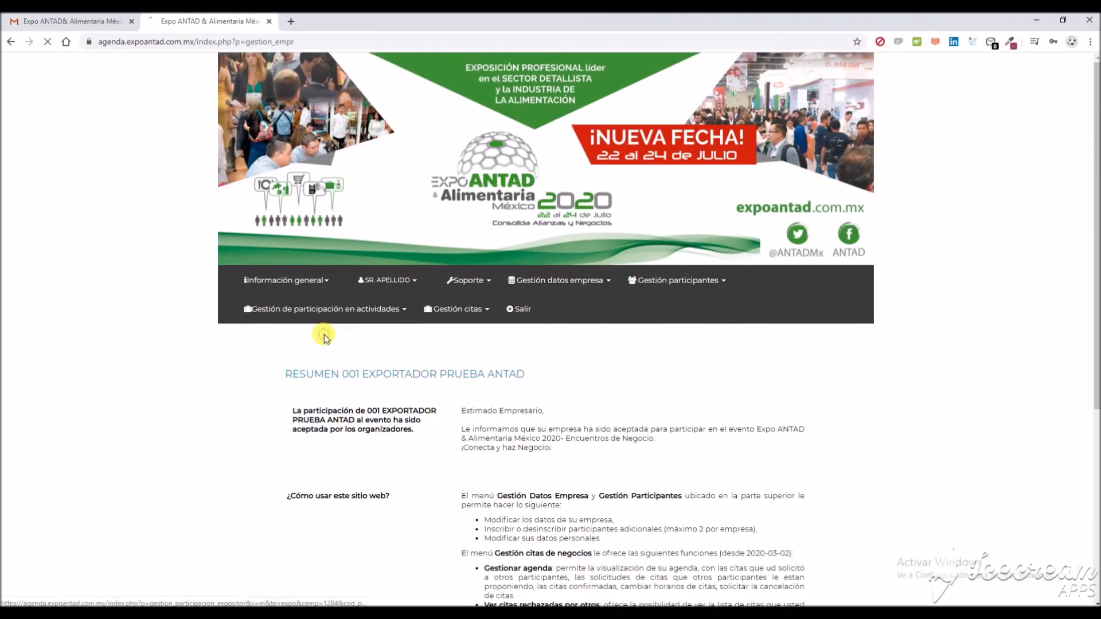
pyautogui.scroll(-1, 268, 410)
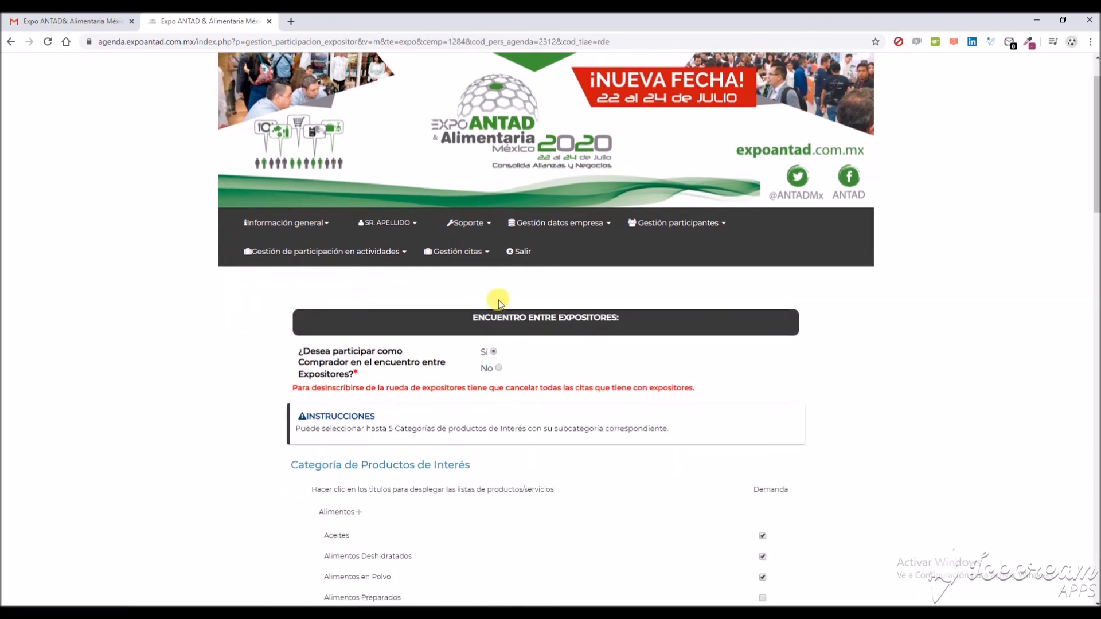
pyautogui.moveTo(471, 315); pyautogui.dragTo(626, 318)
pyautogui.click(599, 317)
pyautogui.click(499, 370)
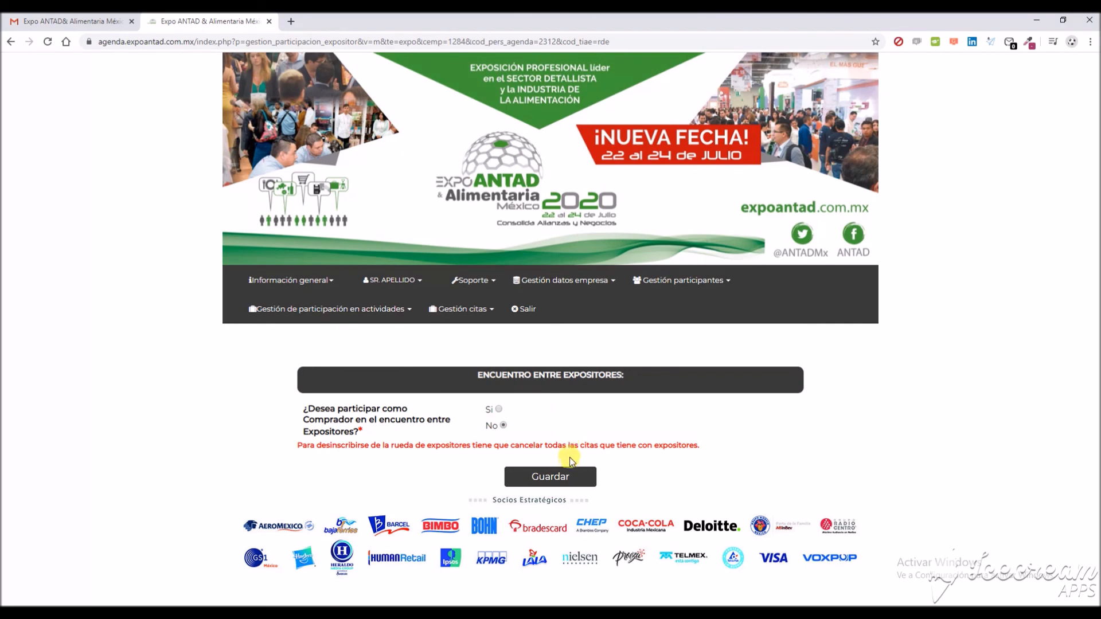
pyautogui.click(561, 477)
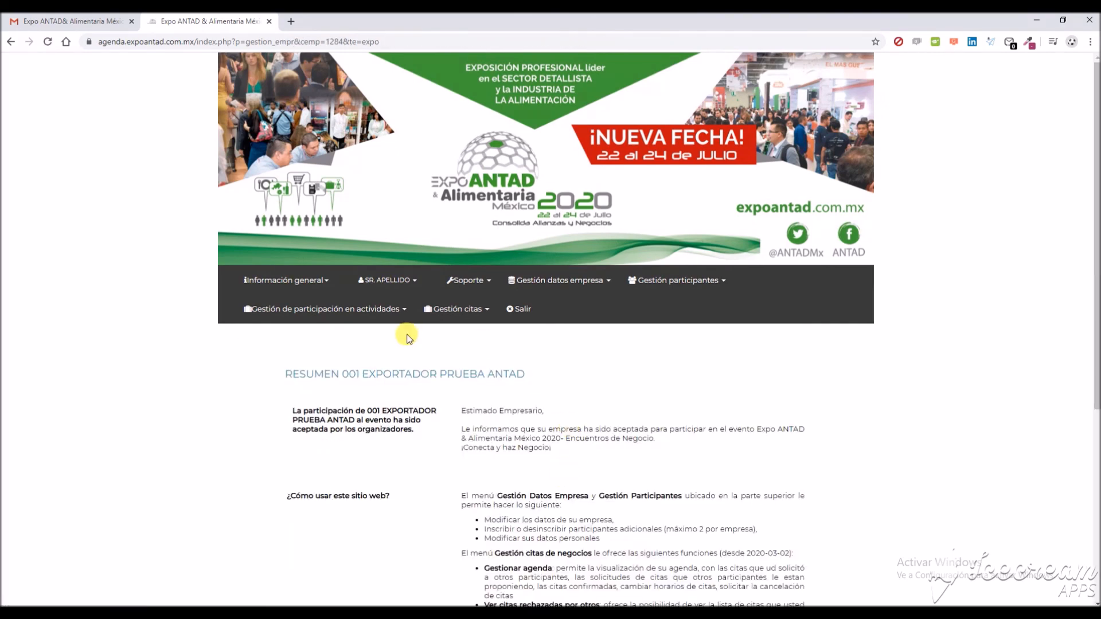
# Step: Reopen the participation settings for the Encuentro entre expositores
pyautogui.click(373, 315)
pyautogui.click(347, 337)
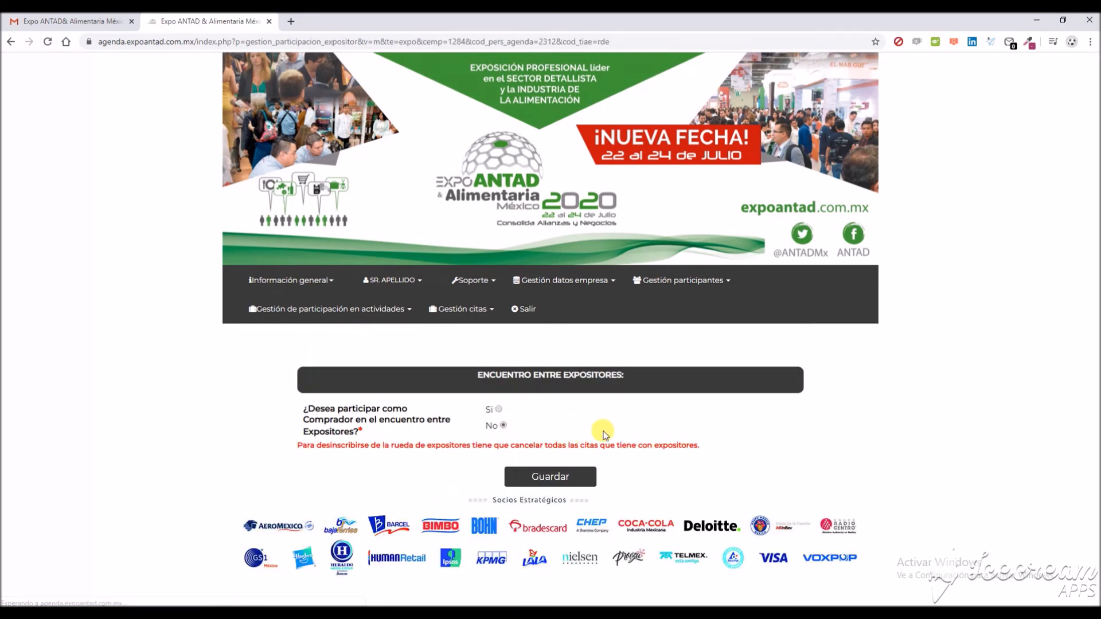